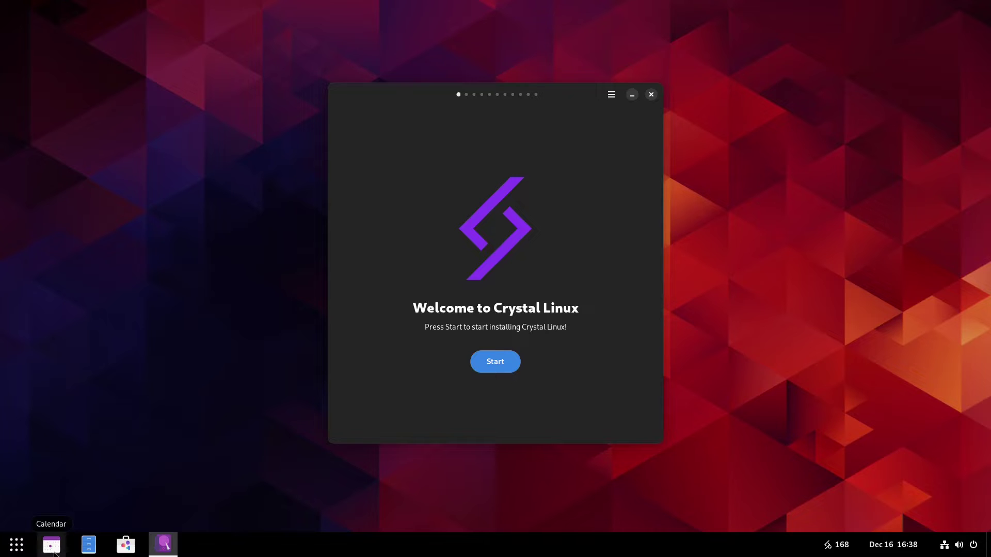
# Reopen the Crystal Linux installer by searching 'inst' and keep the America/Los_Angeles timezone
pyautogui.moveTo(164, 553)
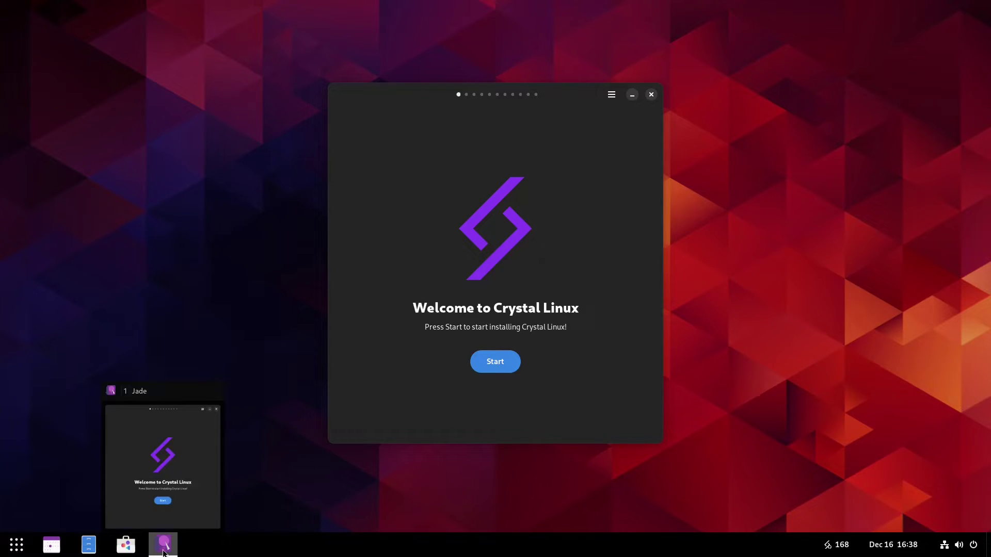
pyautogui.click(15, 545)
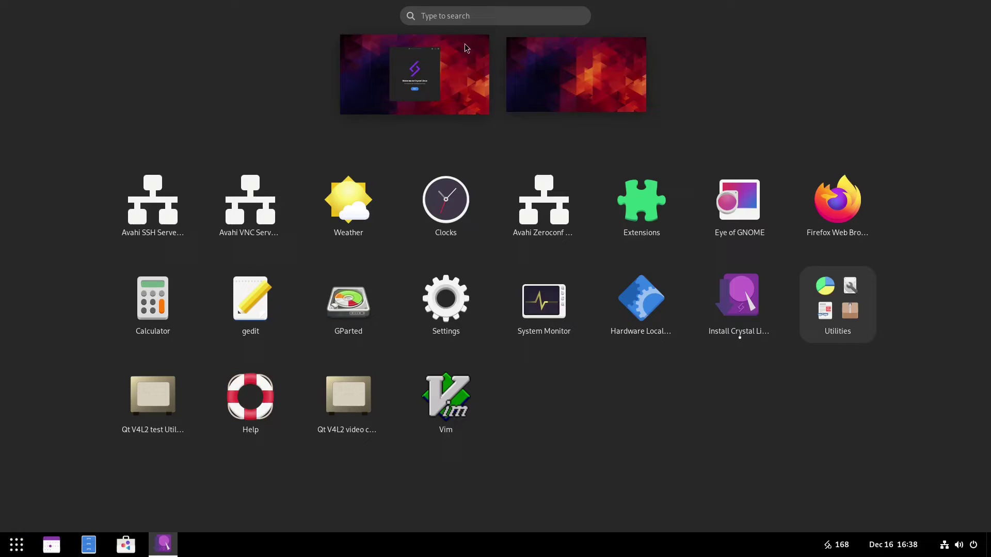
pyautogui.click(434, 15)
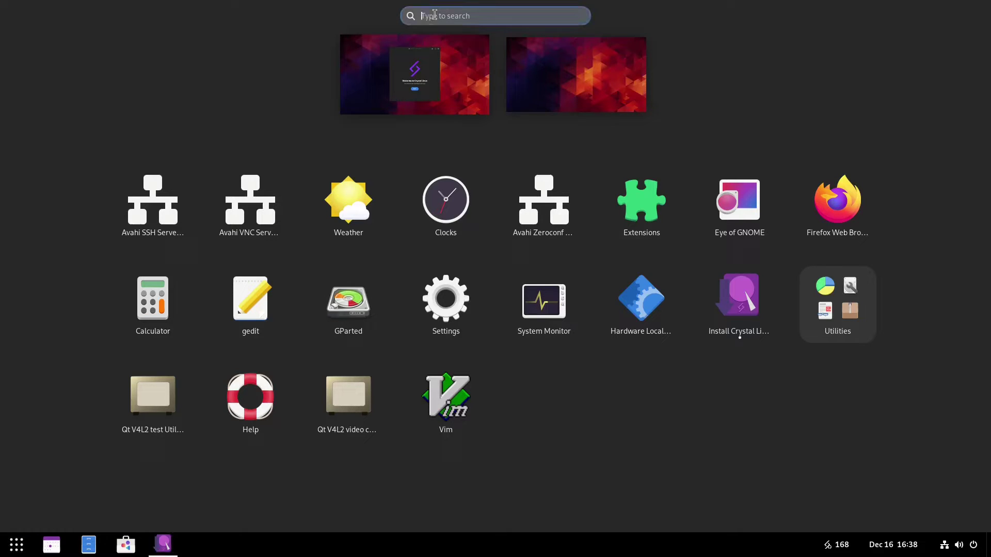
pyautogui.write('install')
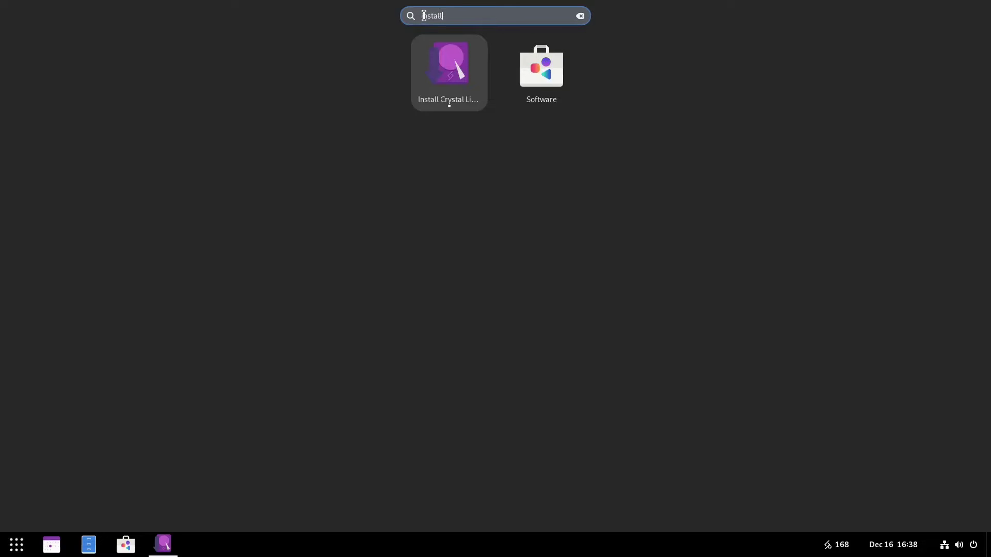
pyautogui.click(463, 70)
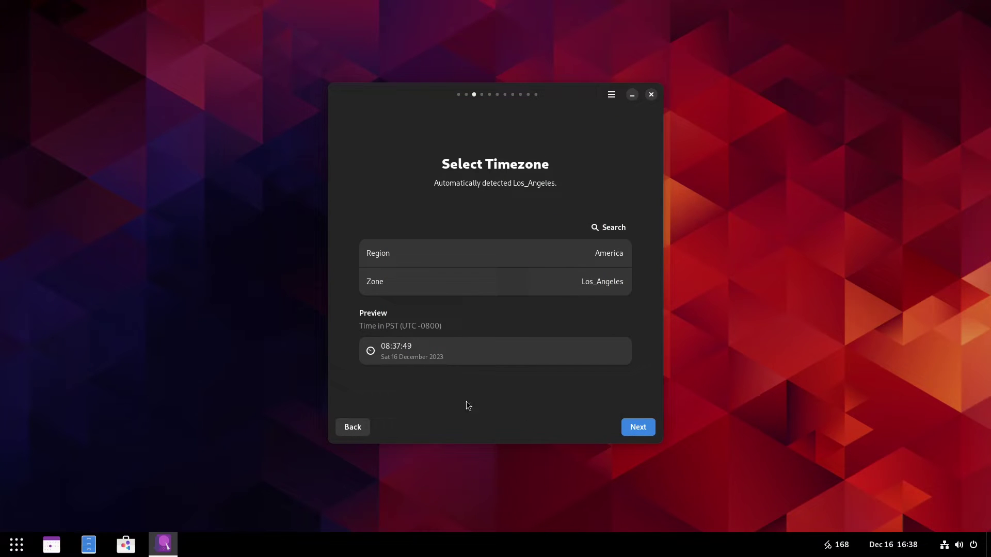
pyautogui.click(633, 428)
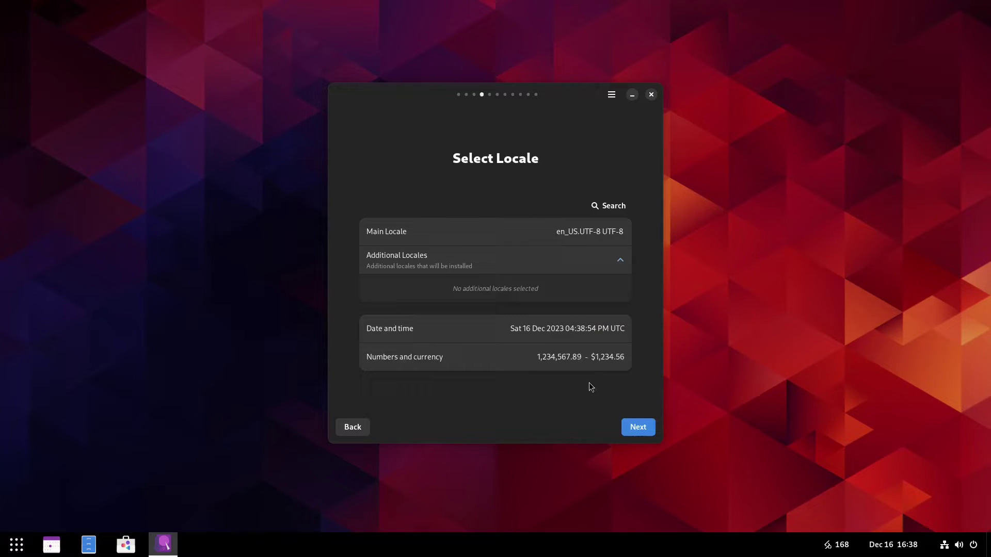
# Accept the en_US.UTF-8 locale and create a user account with a username and confirmed password
pyautogui.click(635, 427)
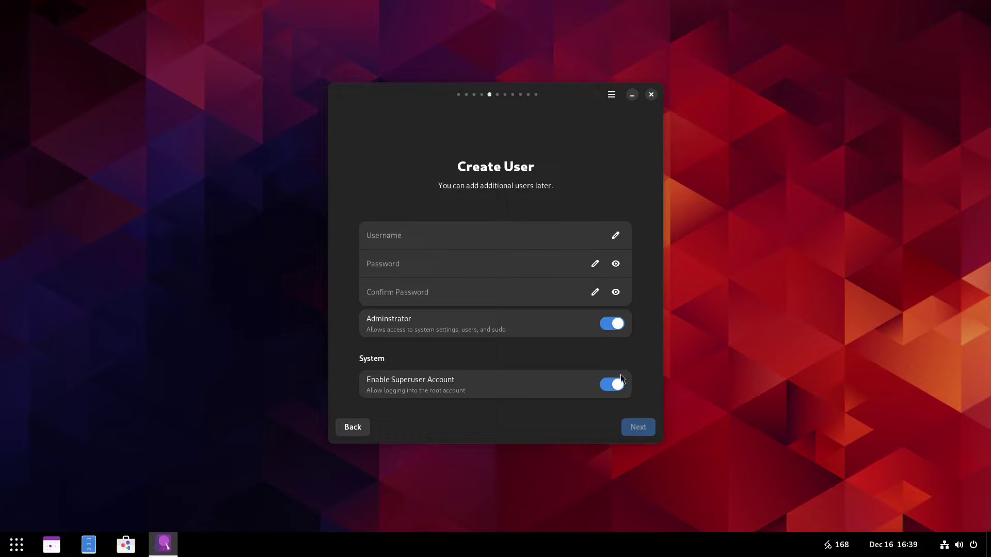
pyautogui.click(444, 239)
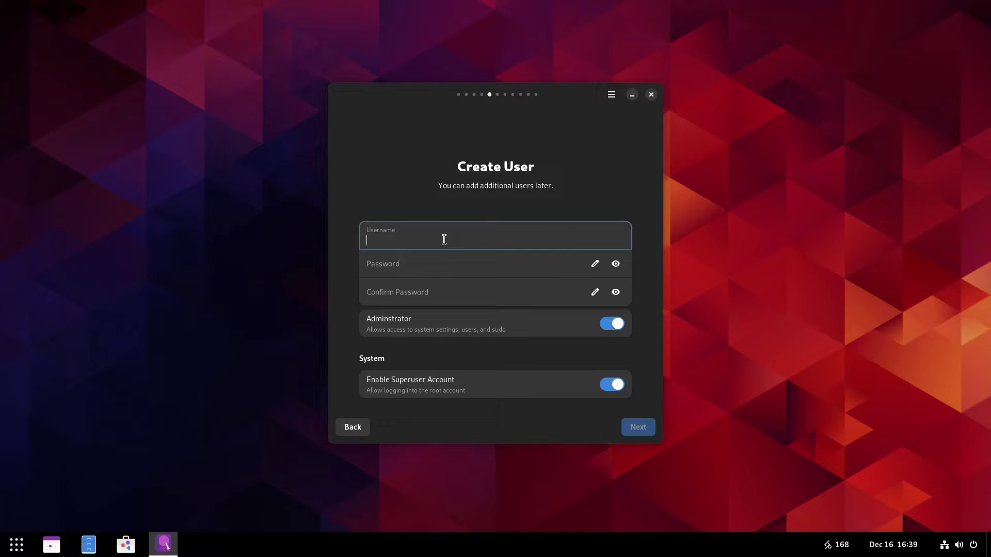
pyautogui.write('linuxhub')
pyautogui.click(434, 268)
pyautogui.write('12')
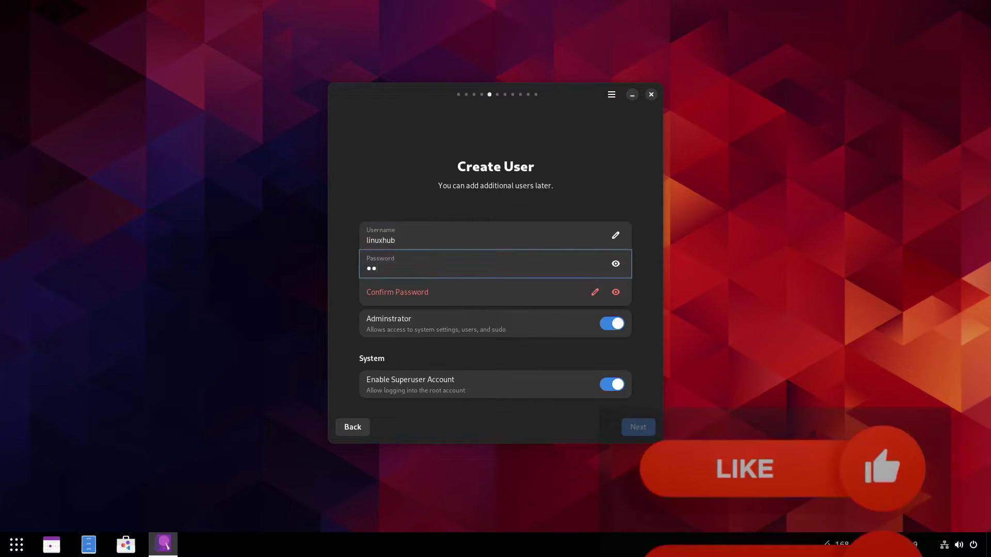
pyautogui.click(402, 296)
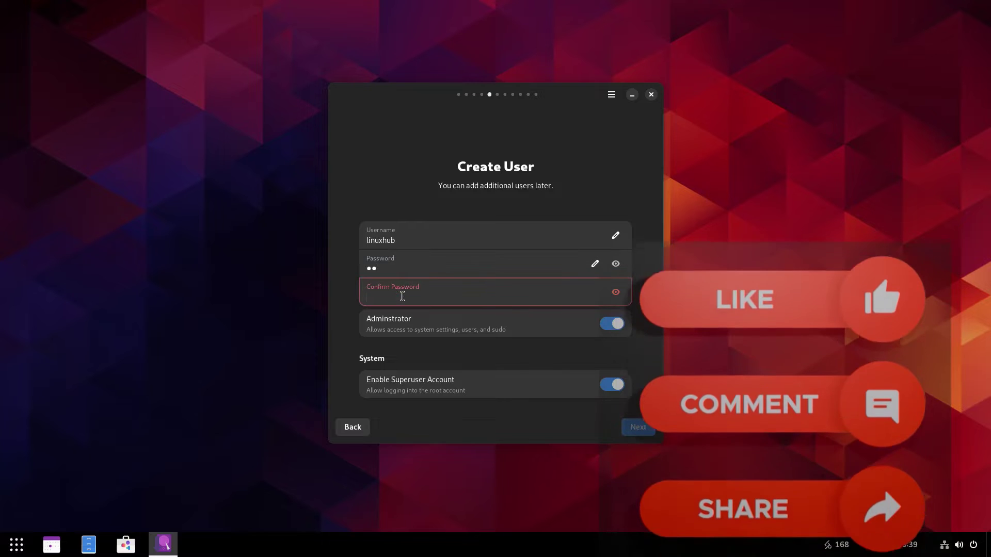
pyautogui.write('12')
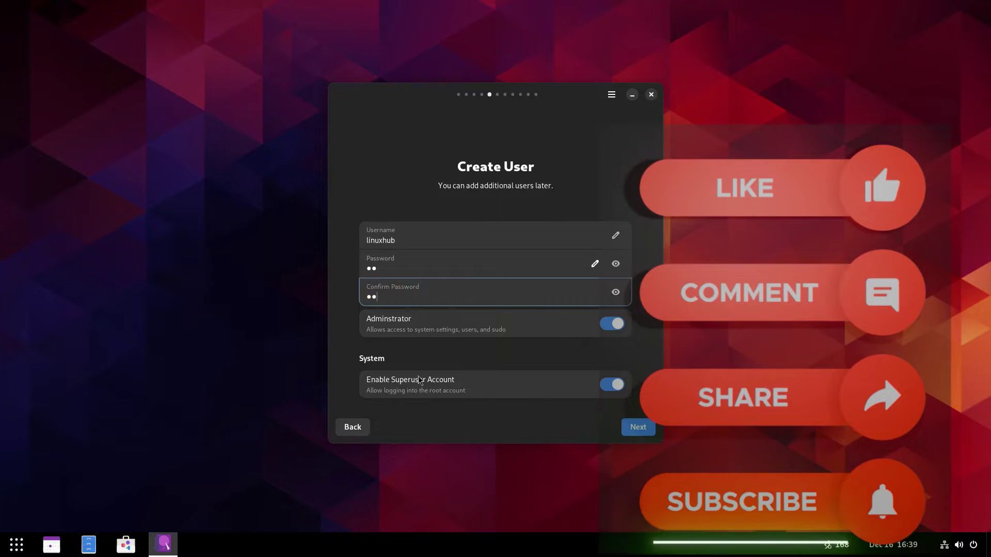
pyautogui.click(628, 429)
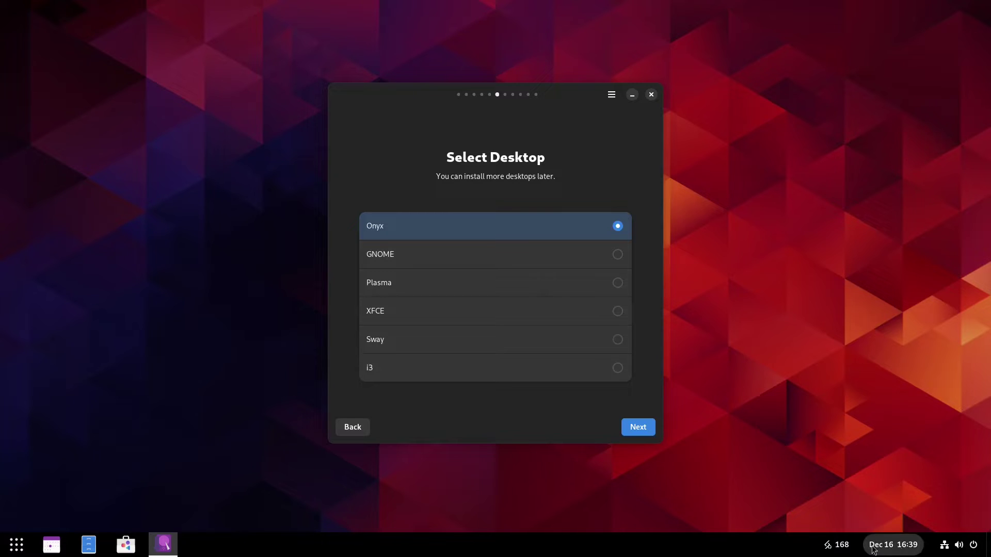
# Keep Onyx and the default miscellaneous options, and install onto the 42.95 GB sda disk
pyautogui.click(637, 428)
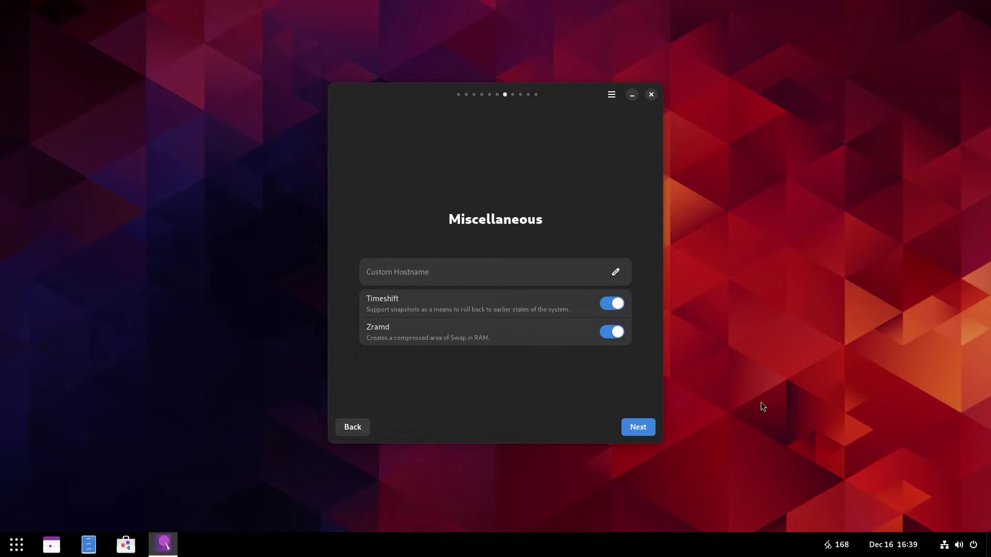
pyautogui.click(626, 427)
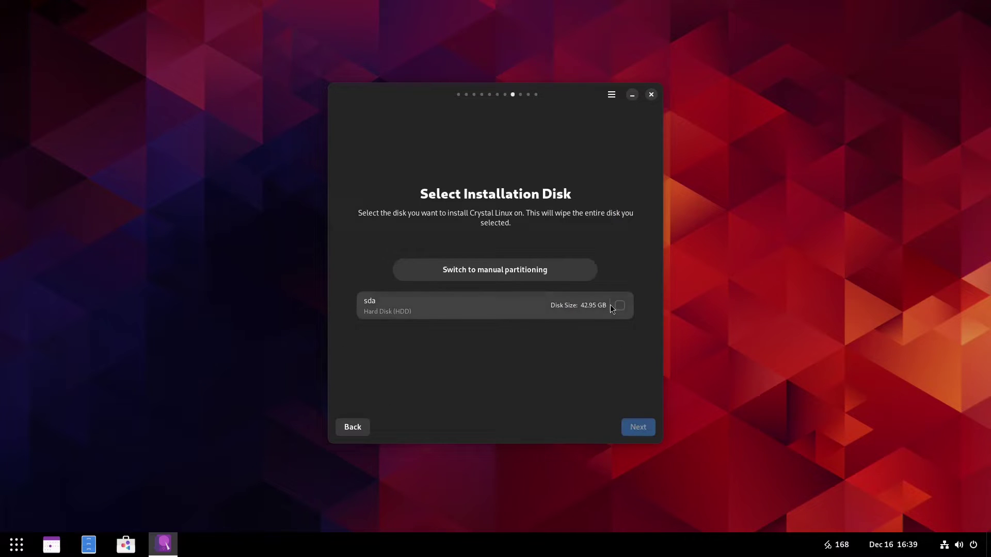
pyautogui.click(614, 306)
pyautogui.click(637, 426)
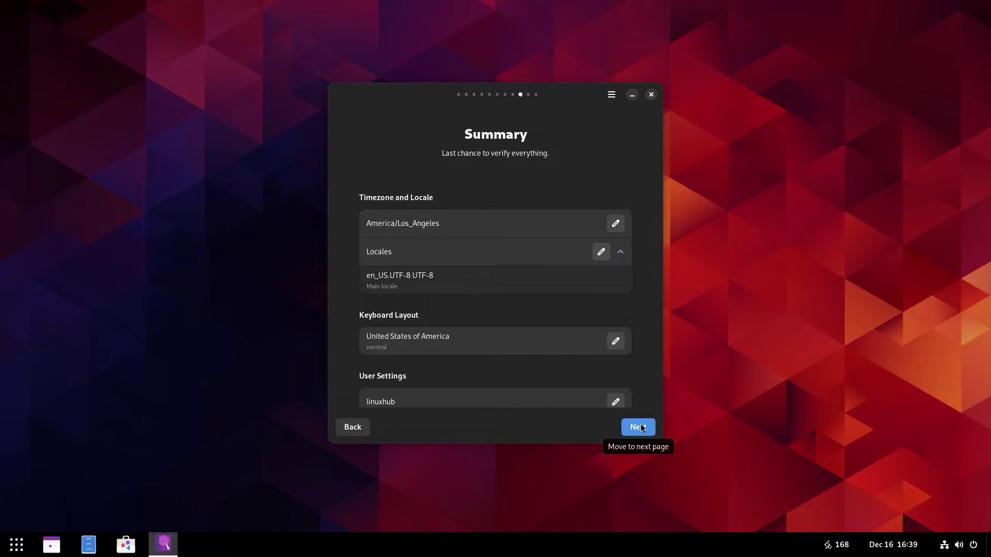
# Start the installation from the Summary page and wait for the reboot to the login screen
pyautogui.click(638, 427)
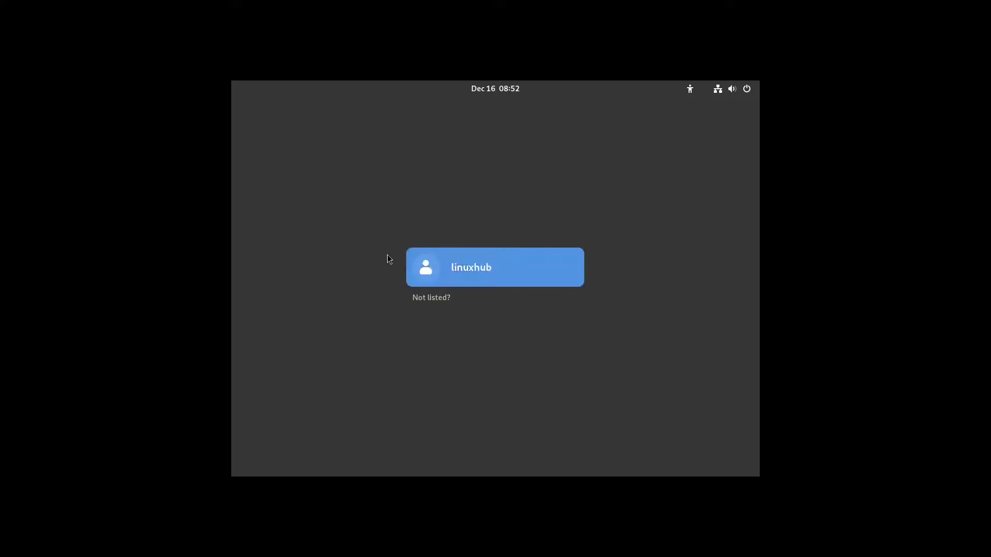
# Log in as the new user and bring up the application grid
pyautogui.click(492, 268)
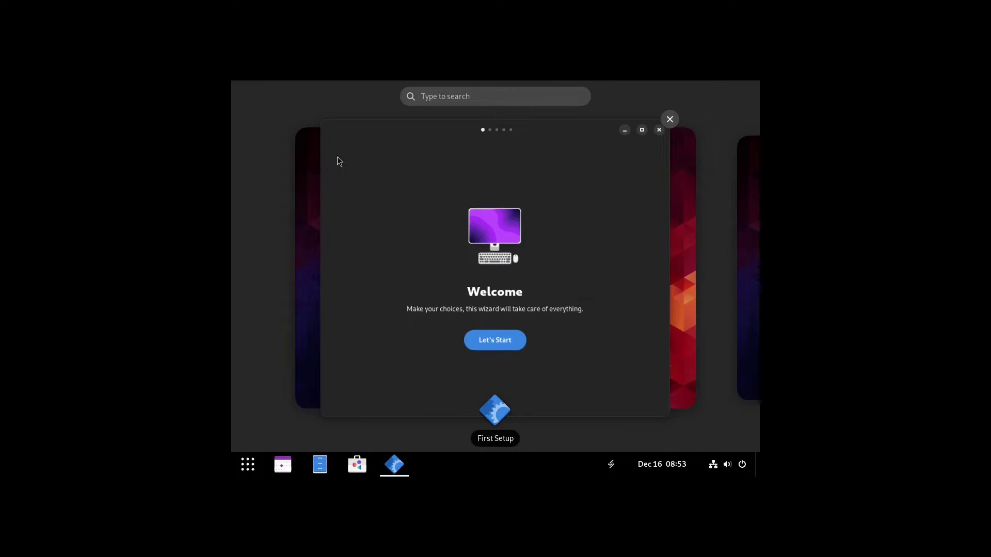
pyautogui.click(247, 465)
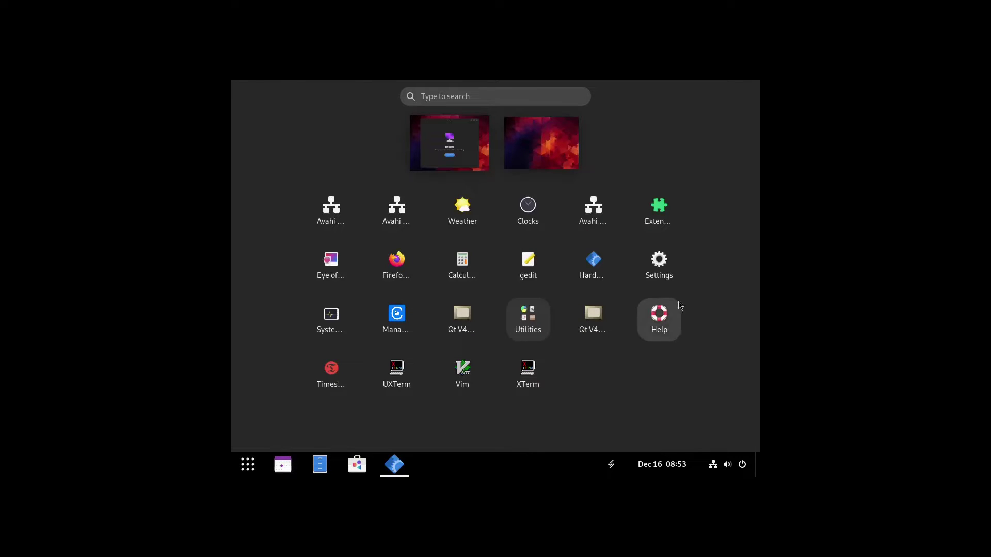
# Change the display resolution to 1920×1080 (16:9) in Settings, keep it, and close Settings
pyautogui.click(667, 250)
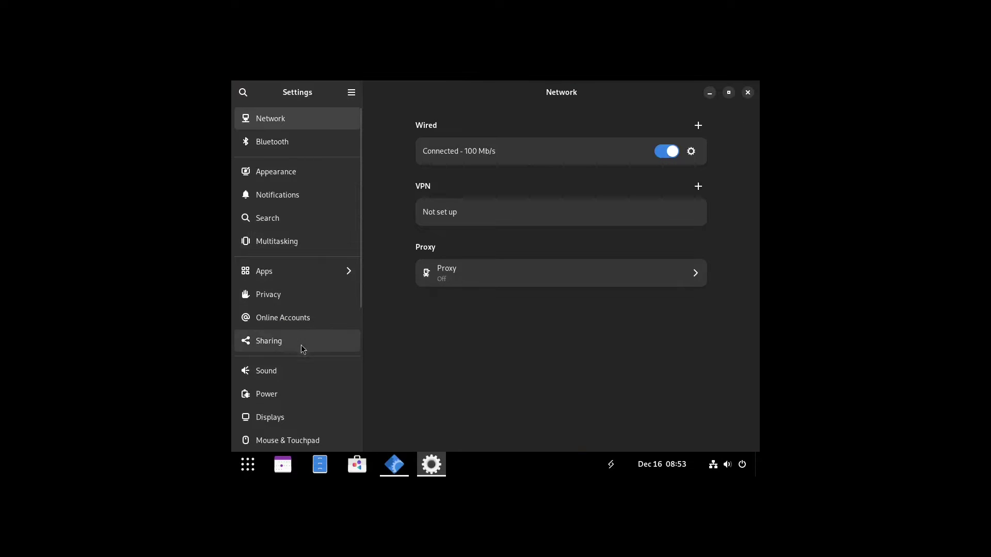
pyautogui.click(277, 417)
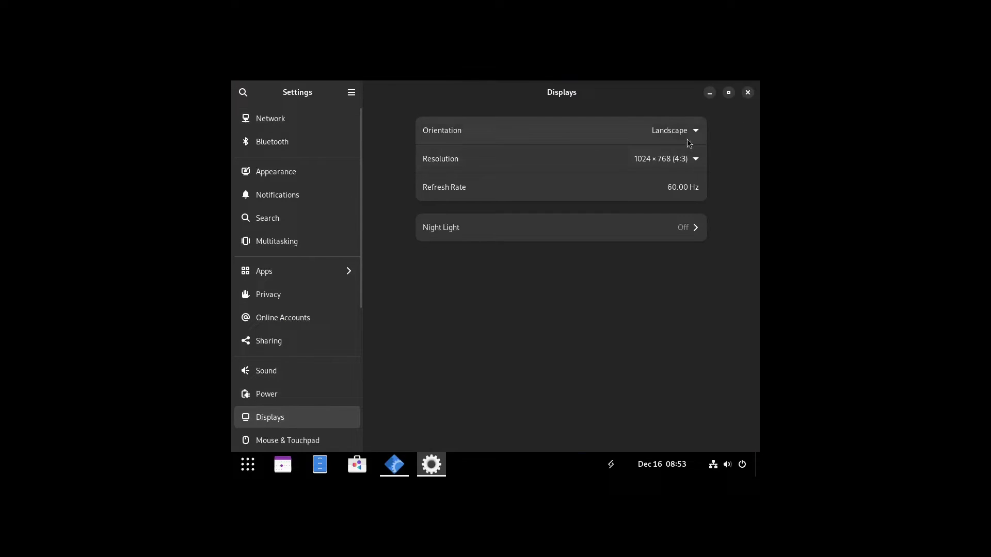
pyautogui.click(652, 160)
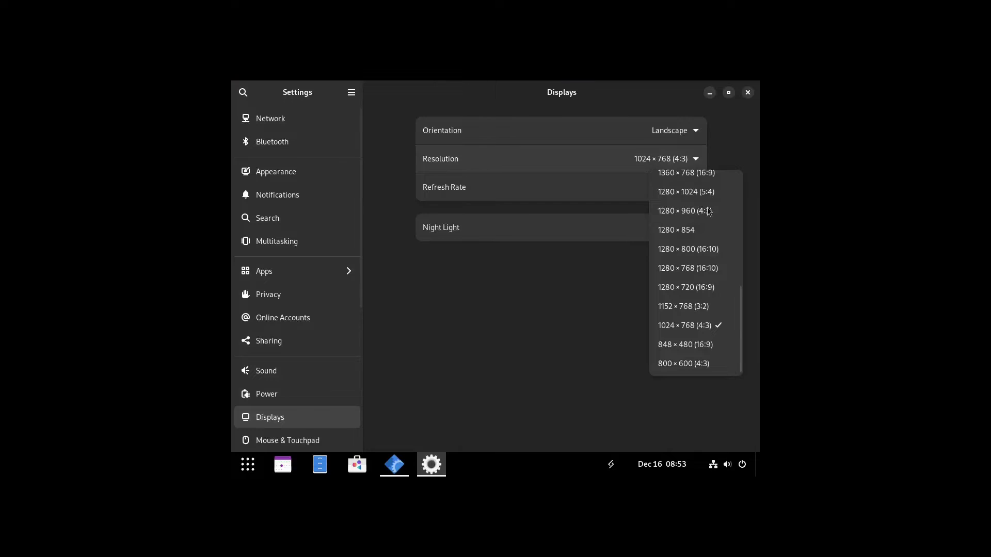
pyautogui.scroll(3, 694, 275)
pyautogui.scroll(5, 695, 275)
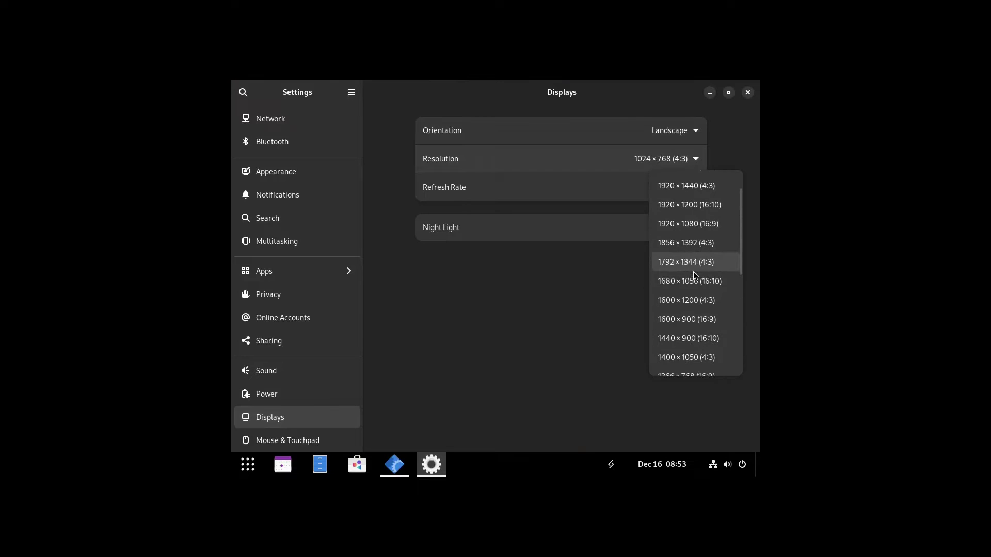
pyautogui.click(693, 224)
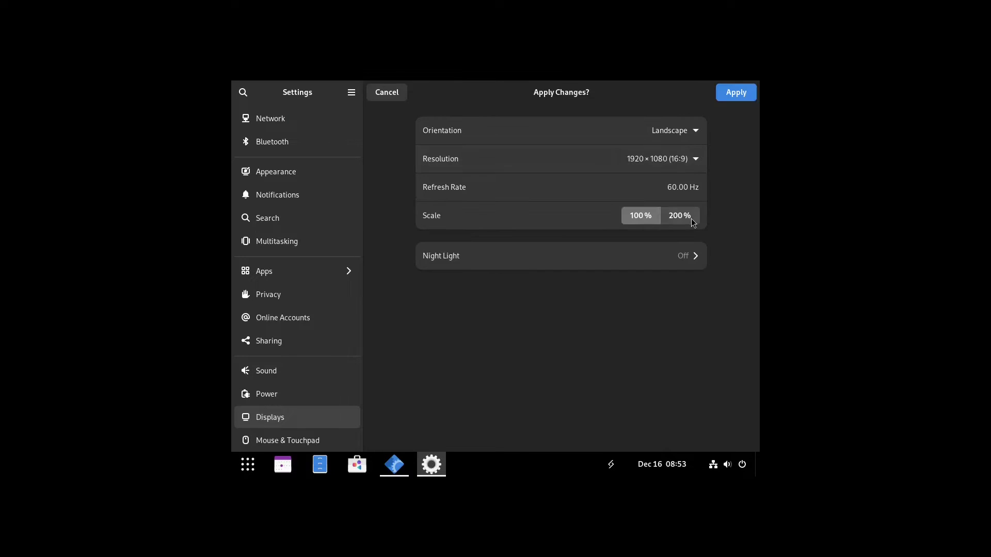
pyautogui.click(726, 97)
pyautogui.click(554, 311)
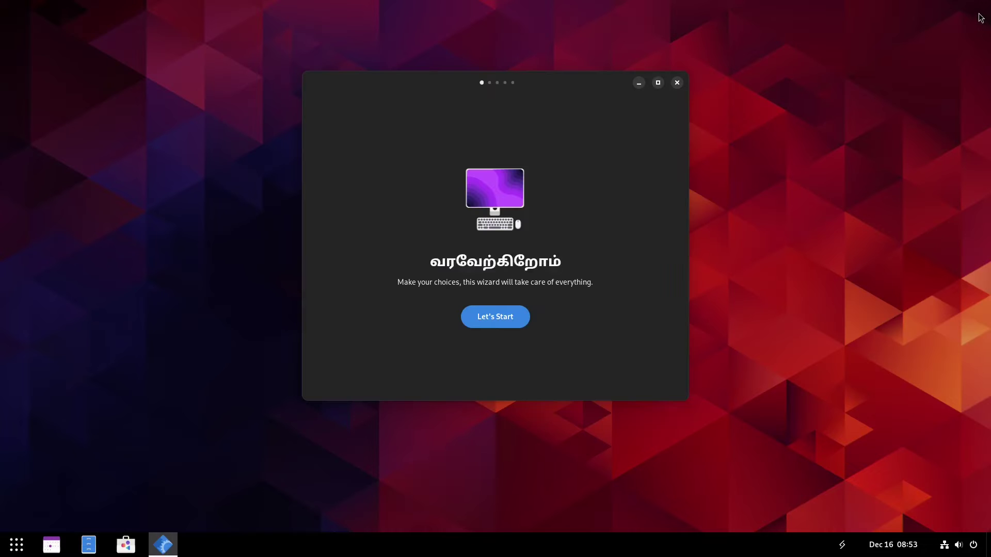
pyautogui.click(978, 12)
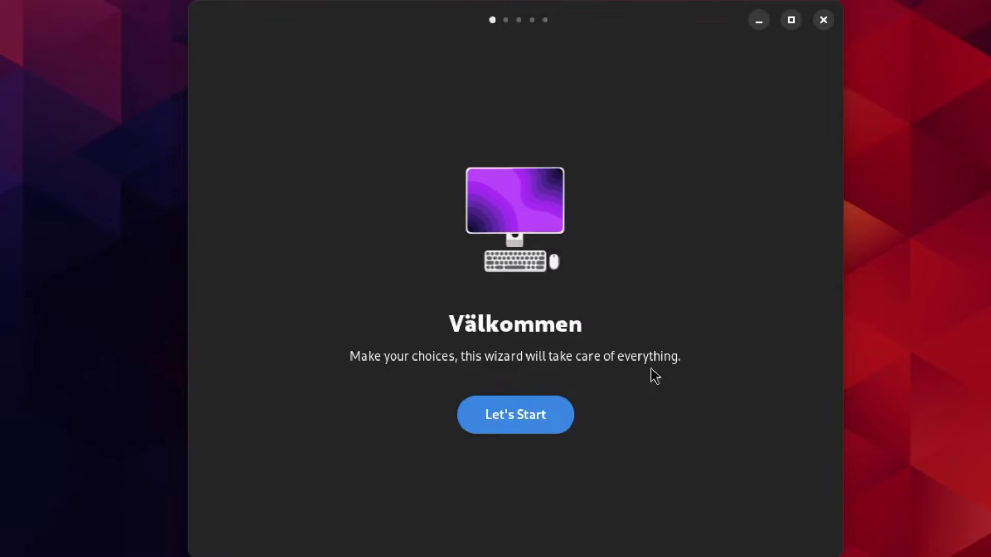
# In the First Setup wizard, choose the dark color scheme and keep Flathub enabled
pyautogui.click(510, 419)
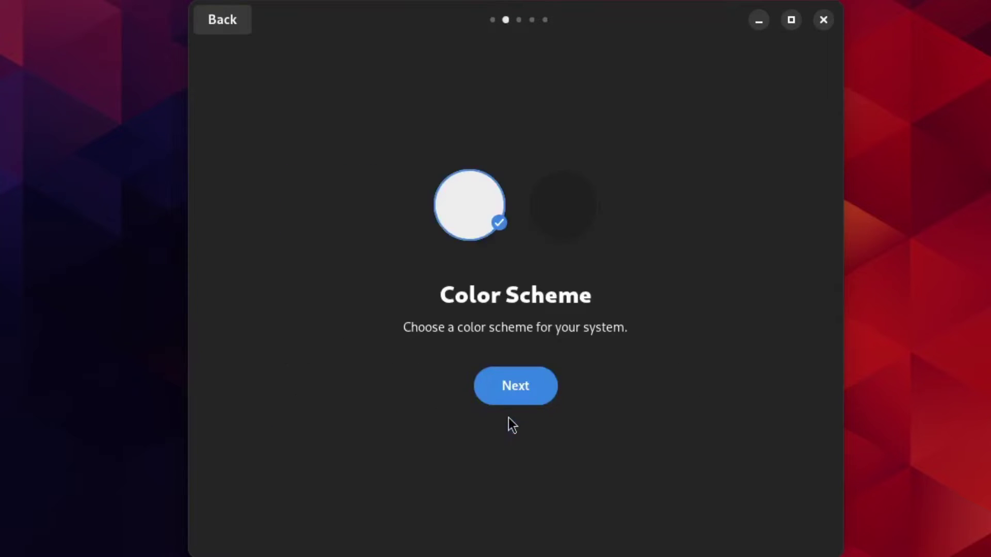
pyautogui.click(543, 195)
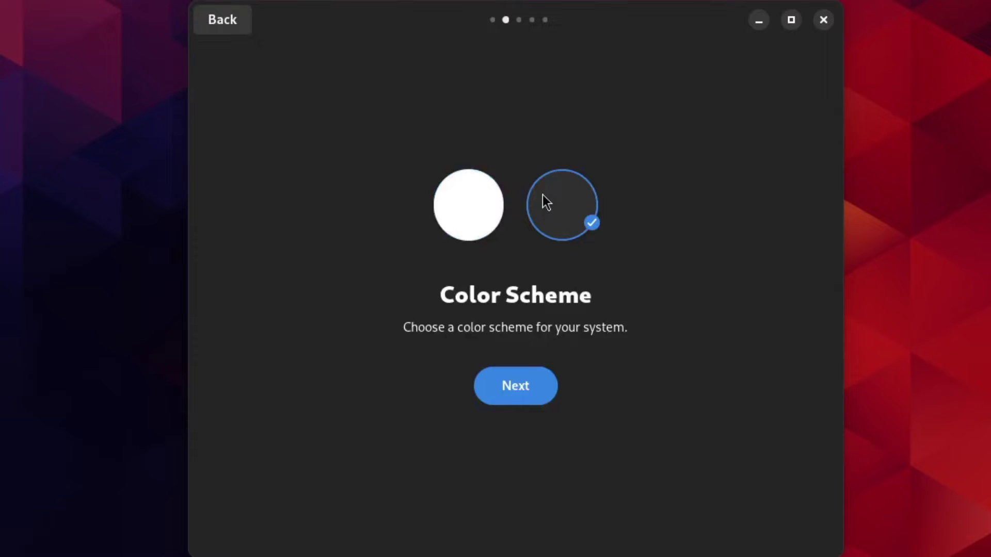
pyautogui.click(463, 190)
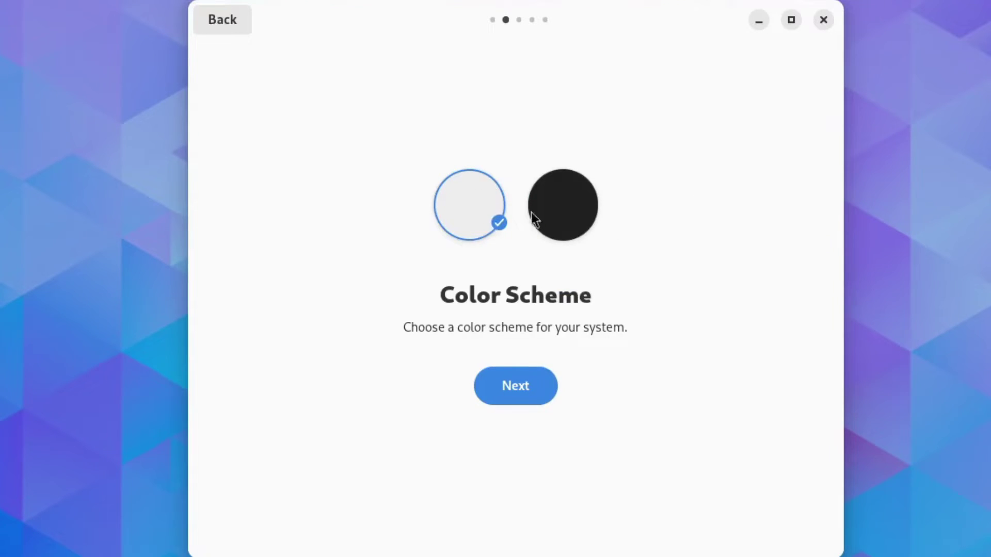
pyautogui.click(561, 204)
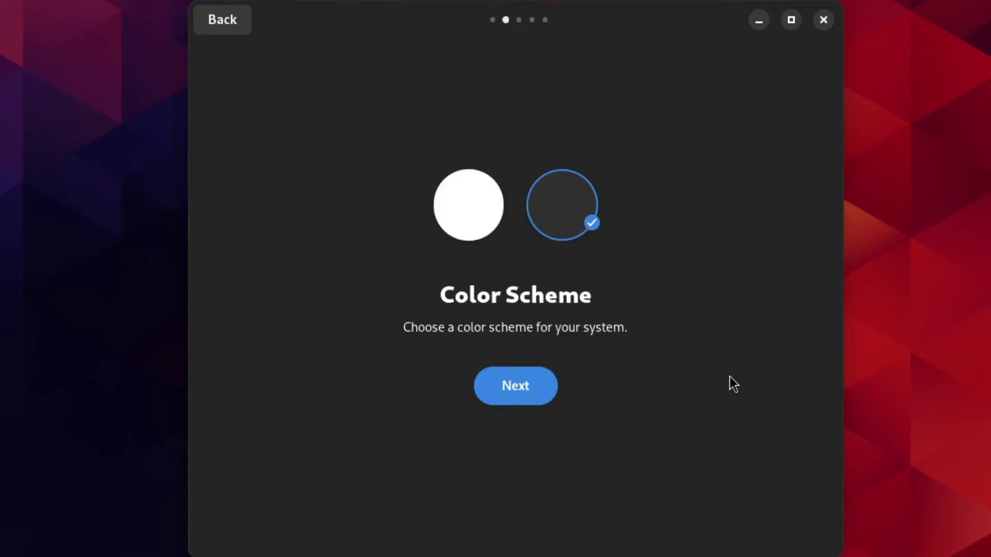
pyautogui.click(510, 393)
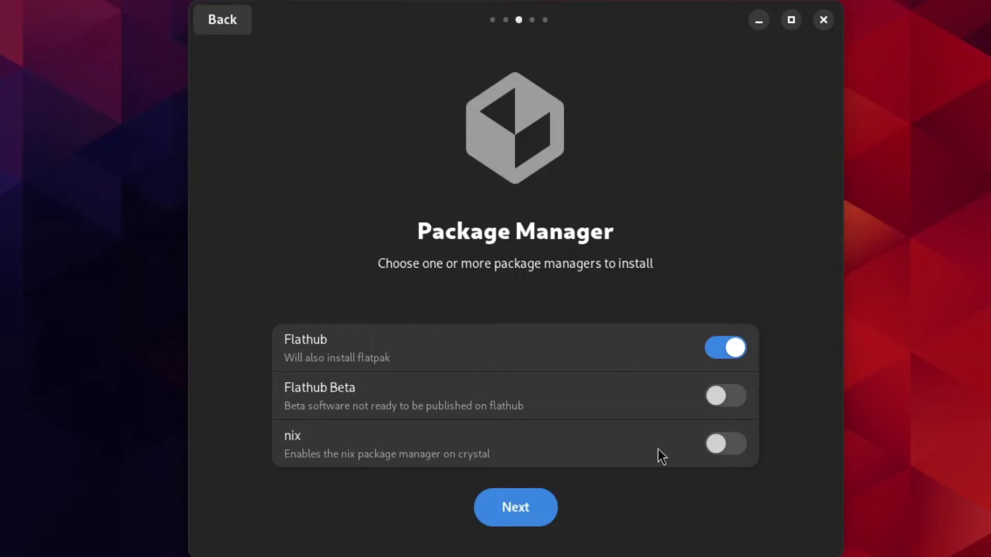
pyautogui.click(516, 508)
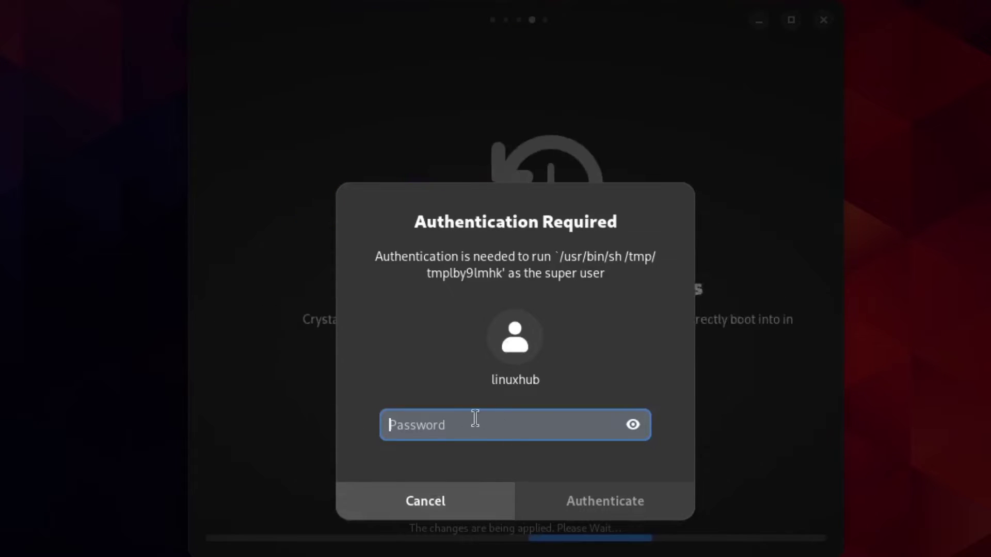
# Enter the user's password to authorise the First Setup changes
pyautogui.write('pa')
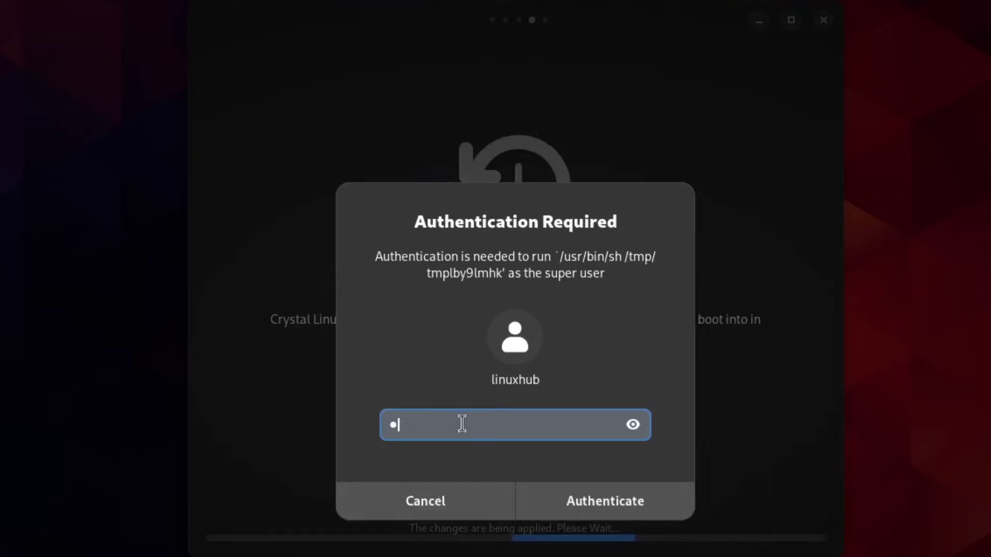
pyautogui.click(636, 490)
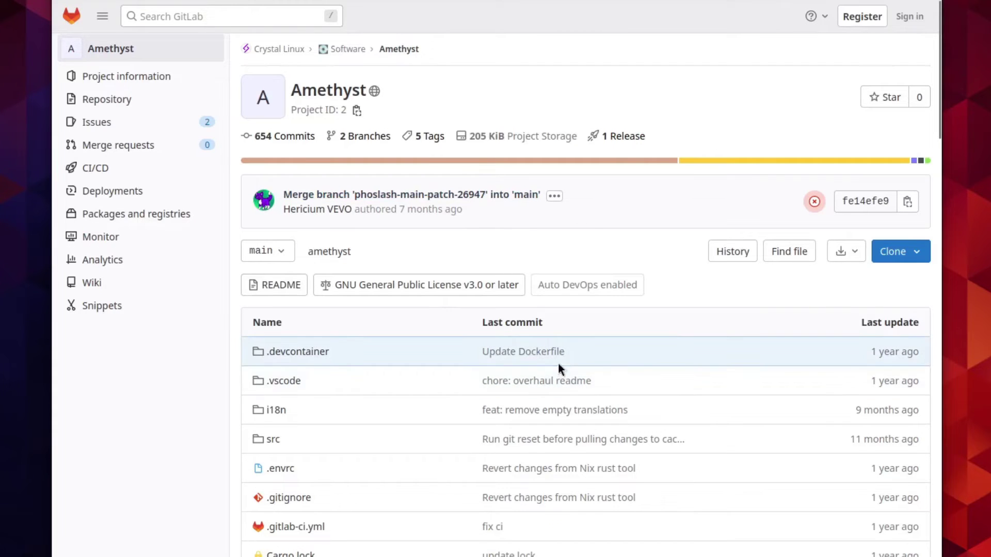
# Scroll down through the Amethyst repository's file list on GitLab
pyautogui.scroll(-7, 582, 384)
pyautogui.scroll(-2, 581, 379)
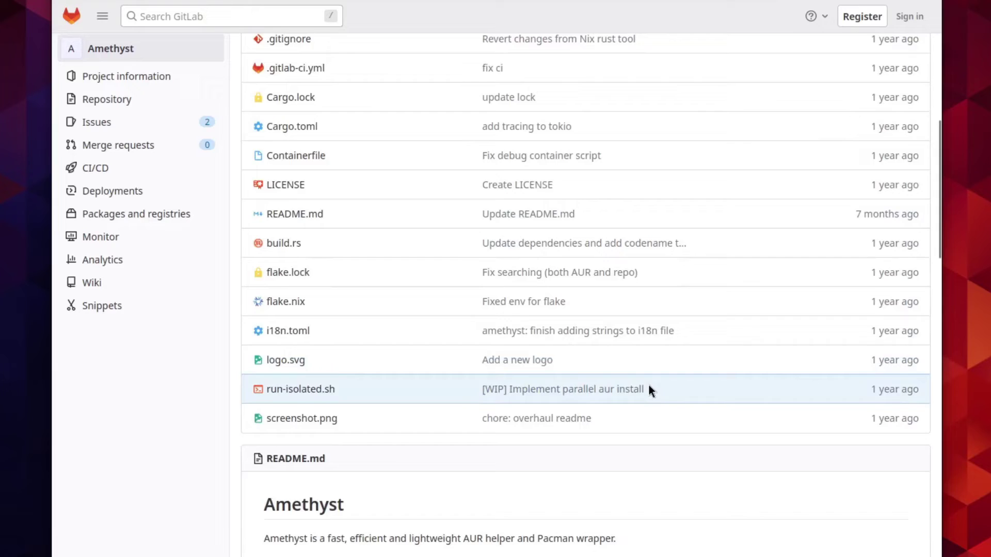
pyautogui.scroll(-5, 649, 387)
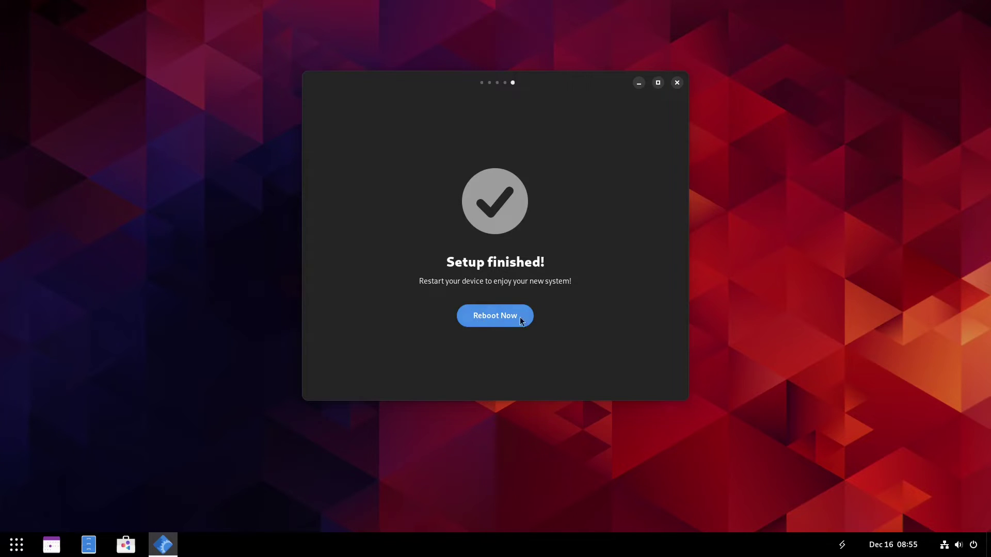
# Reboot the computer to finish First Setup
pyautogui.click(486, 313)
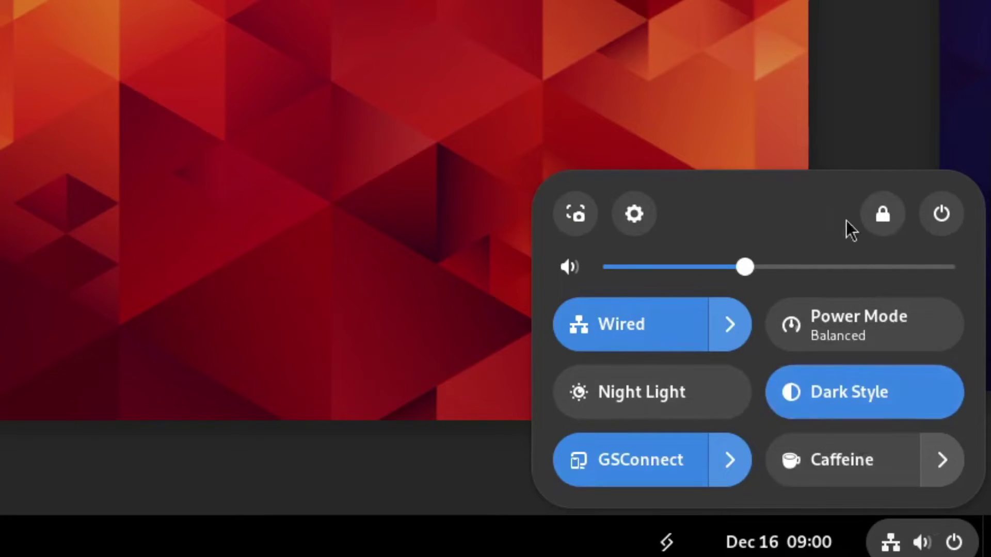
# Move from quick settings to the update menu, then dismiss all open status menus
pyautogui.press('Left')
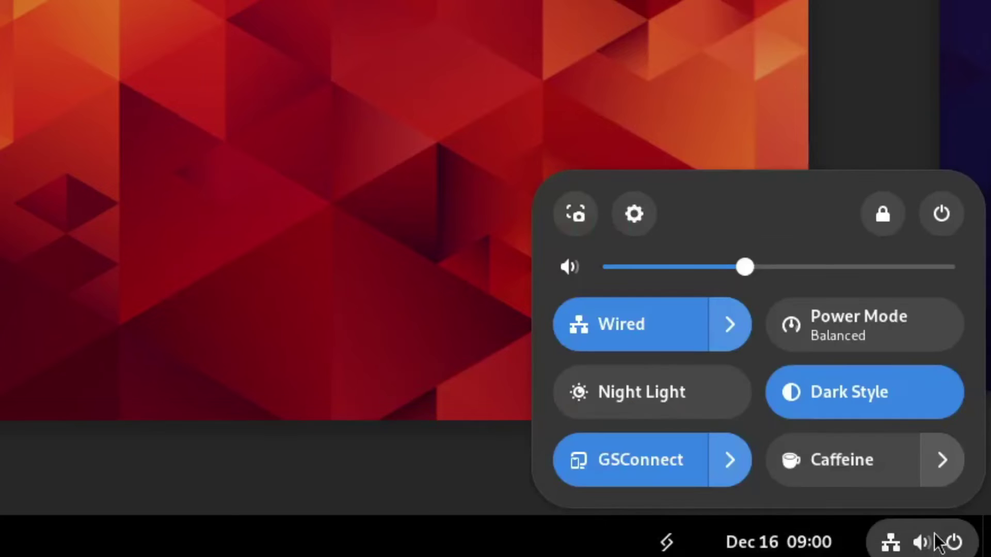
pyautogui.click(938, 543)
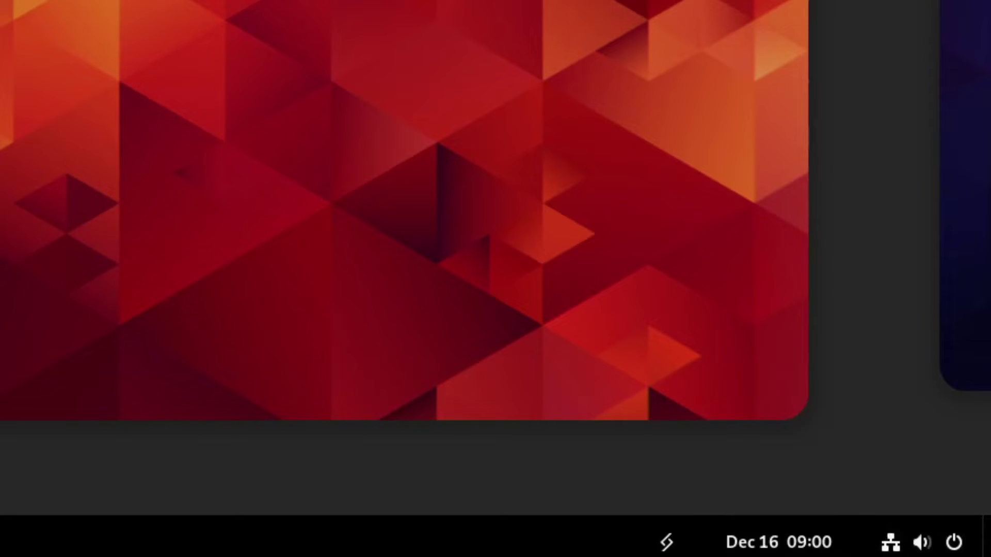
# Open the calendar and notifications panel from the clock in the bottom panel
pyautogui.click(787, 536)
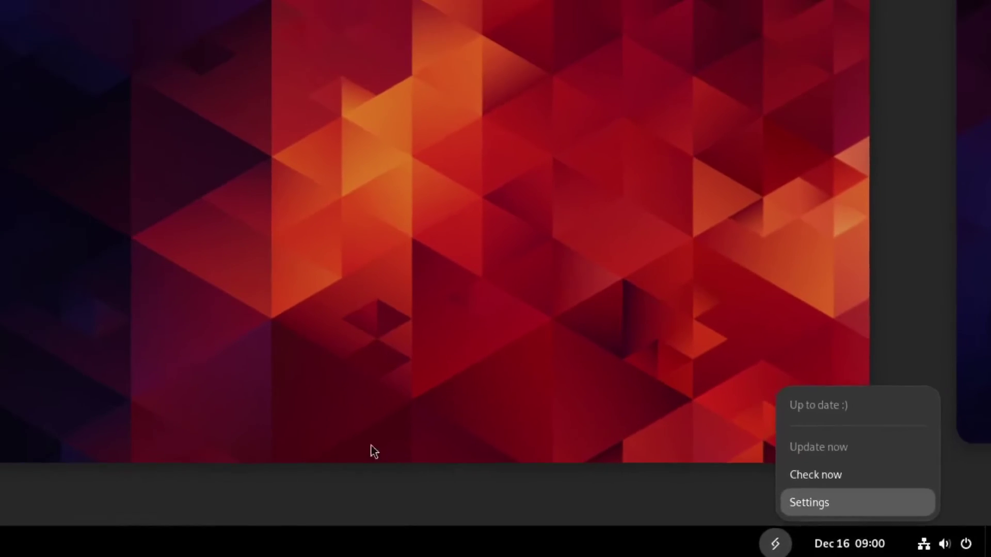
# Close the 'Up to date :)' update menu by clicking the wallpaper, revealing the workspace overview
pyautogui.click(436, 336)
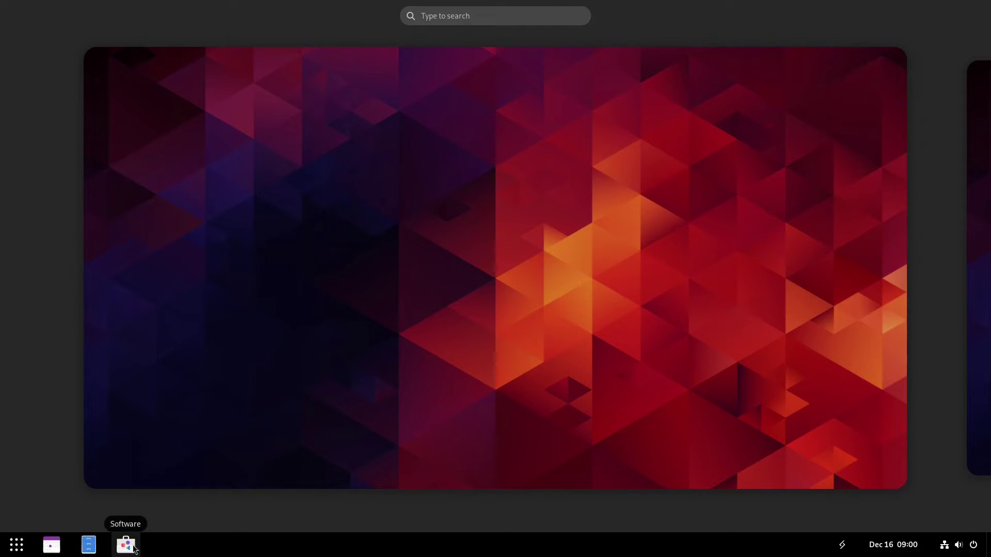
# Launch Software, view its About Software details (version 45.2+), and close them
pyautogui.click(127, 549)
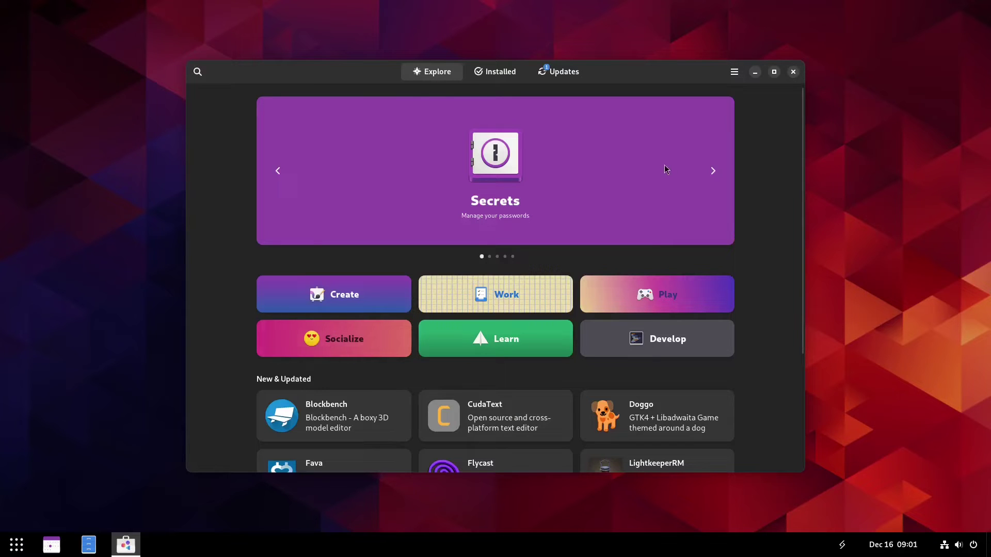
pyautogui.click(734, 73)
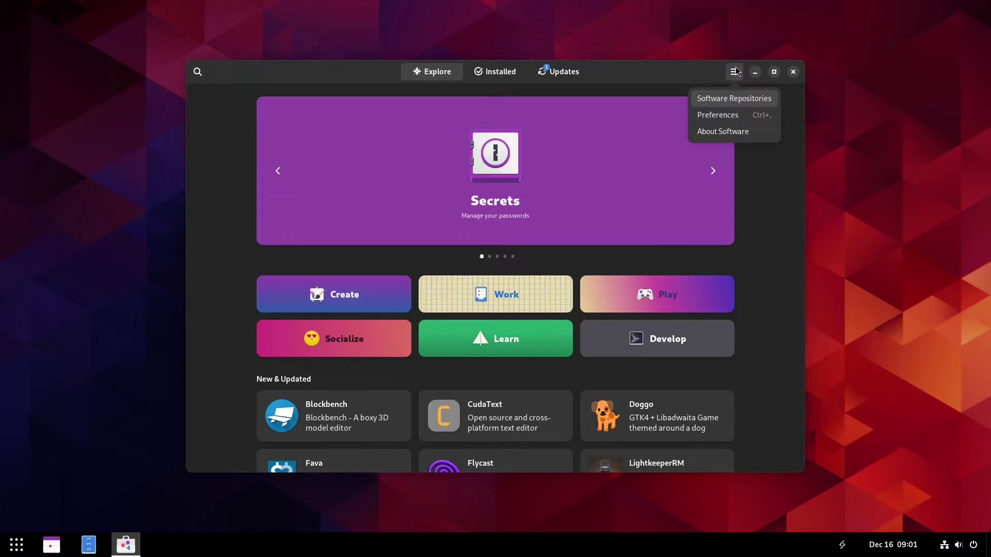
pyautogui.click(728, 132)
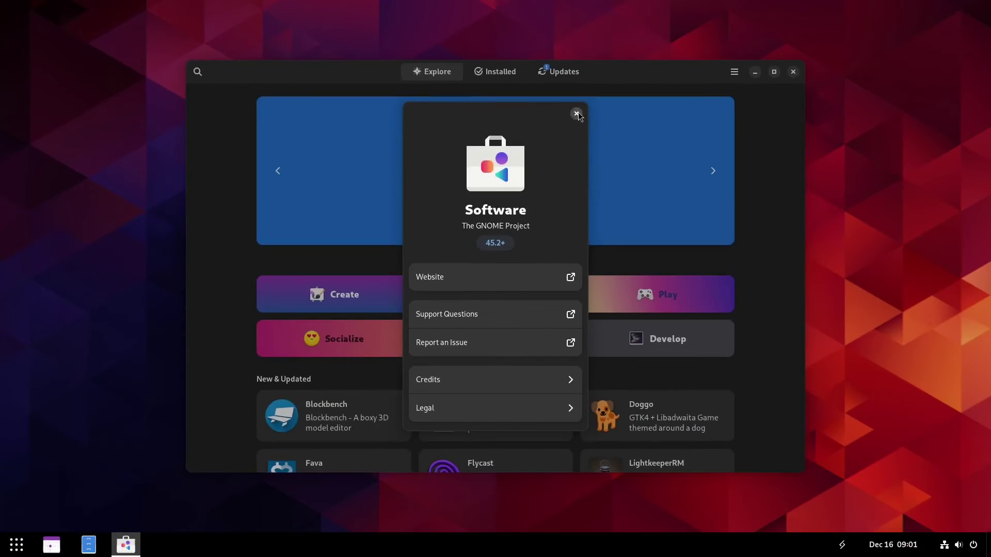
pyautogui.click(576, 113)
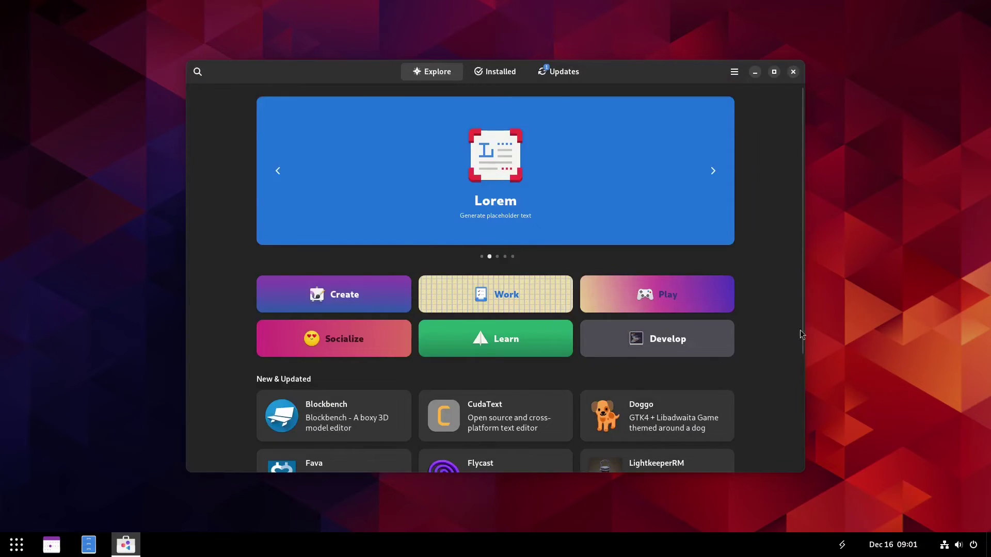
# Search Software for htop, then neofetch, both returning No App Found, then clear the field
pyautogui.click(204, 77)
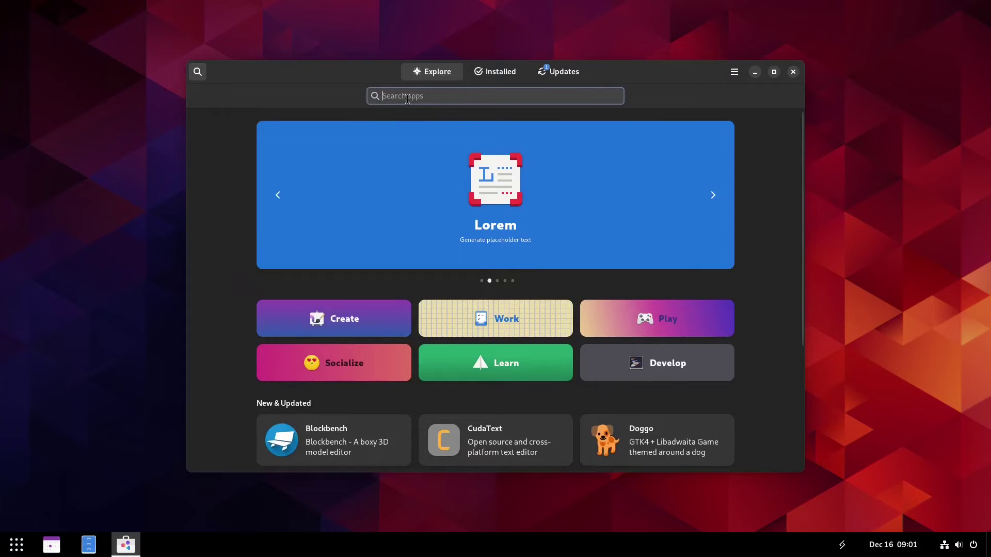
pyautogui.write('htop')
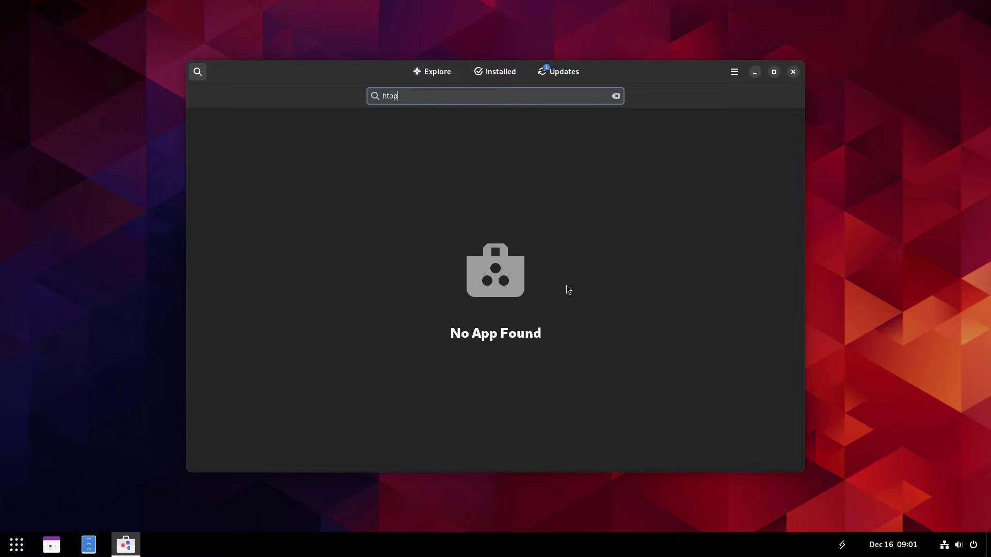
pyautogui.doubleClick(409, 96)
pyautogui.write('neofetch')
pyautogui.click(615, 96)
# Return to the Explore page and open the Create category
pyautogui.click(426, 64)
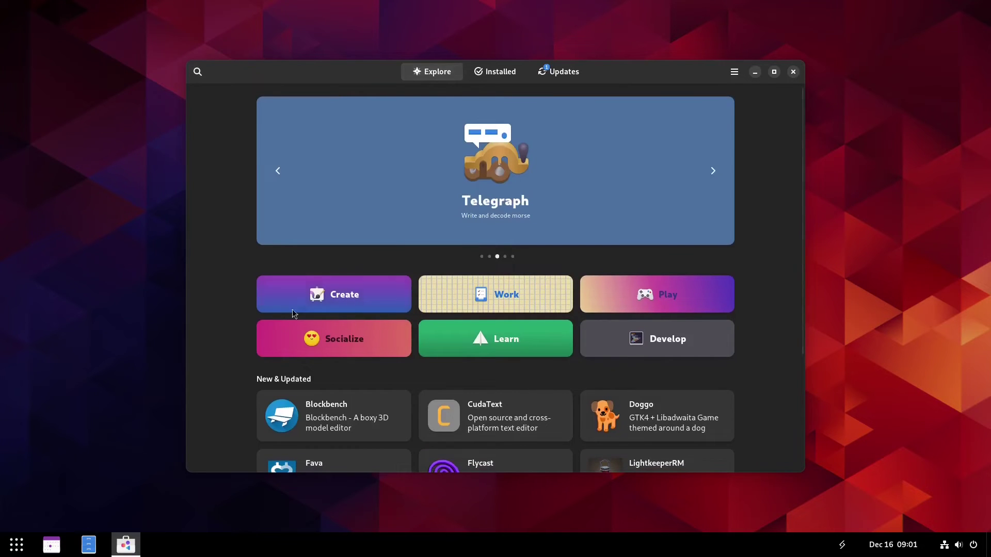
pyautogui.scroll(-3, 541, 341)
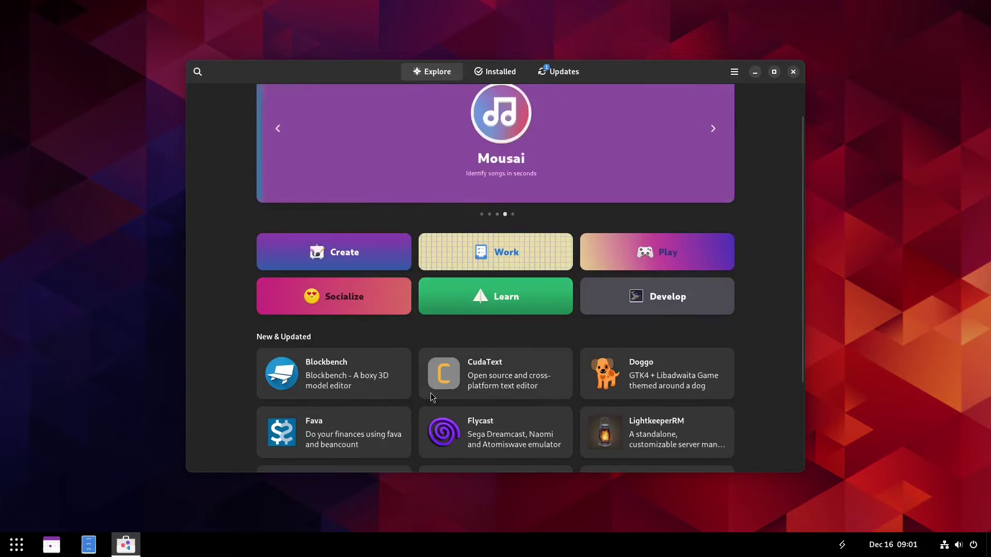
pyautogui.scroll(-3, 519, 365)
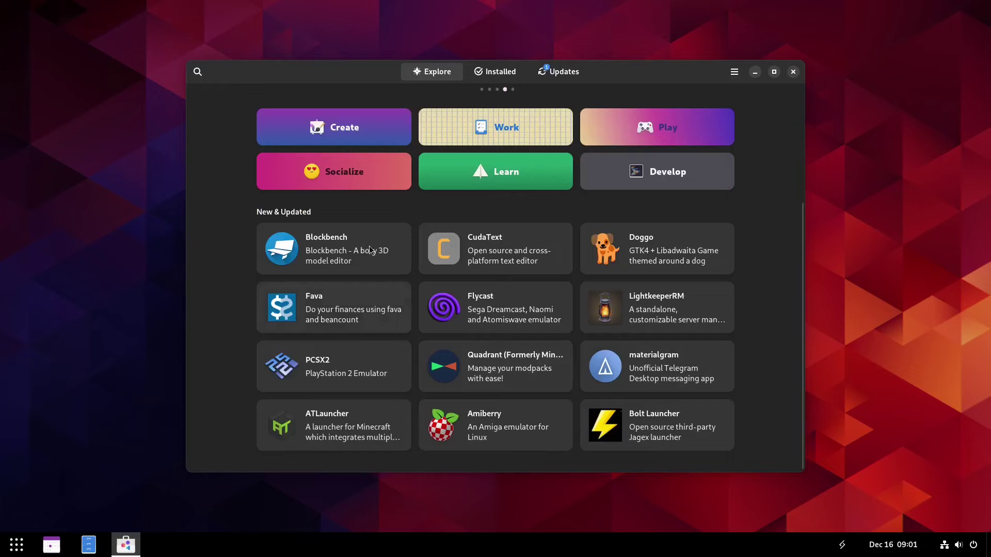
pyautogui.click(346, 124)
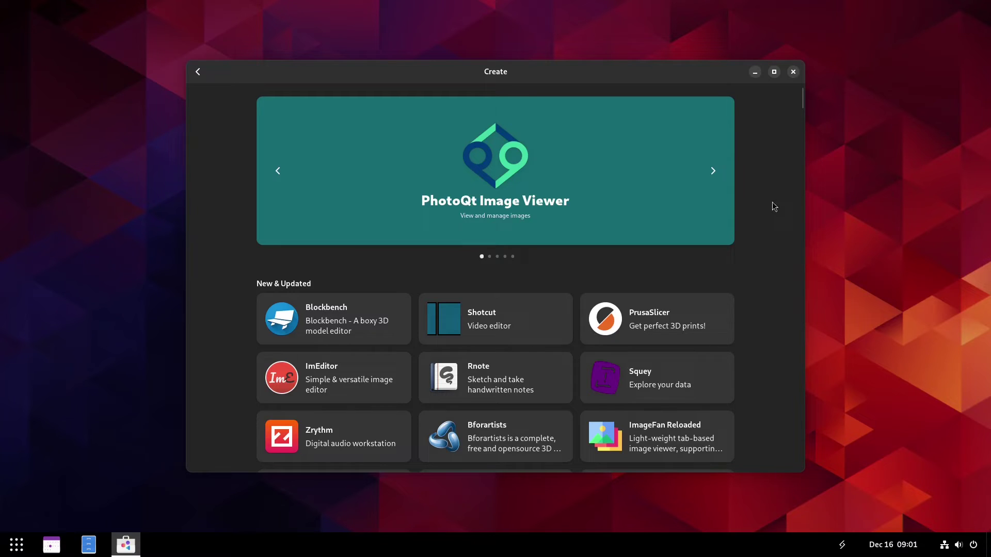
# Scroll through the Create apps down to Other Software entries such as Audacity
pyautogui.scroll(-1, 751, 327)
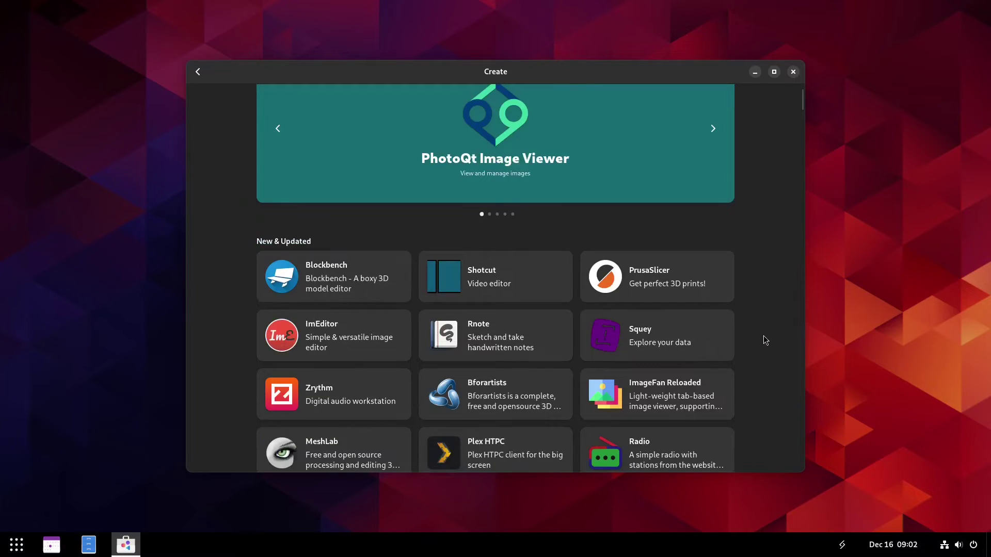
pyautogui.scroll(-1, 764, 340)
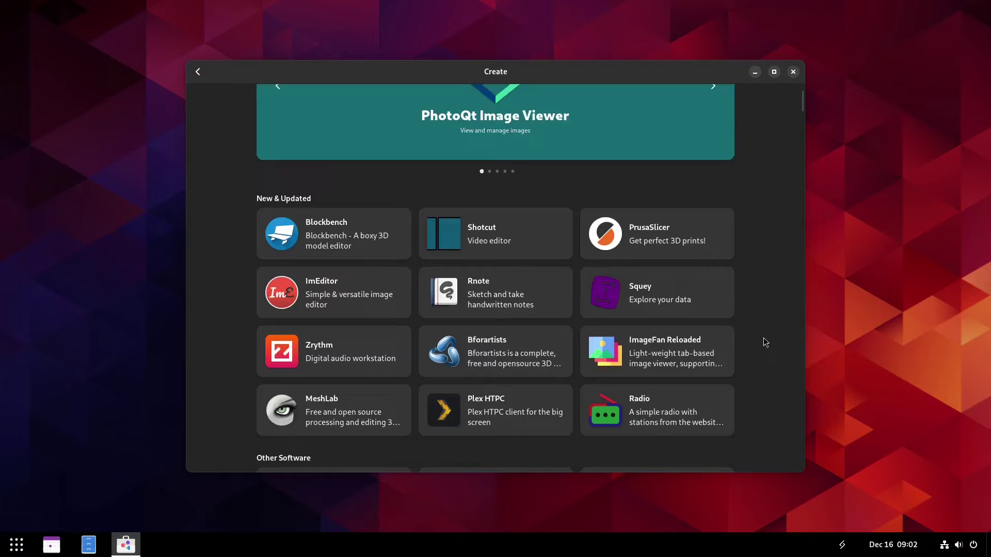
pyautogui.scroll(-1, 764, 343)
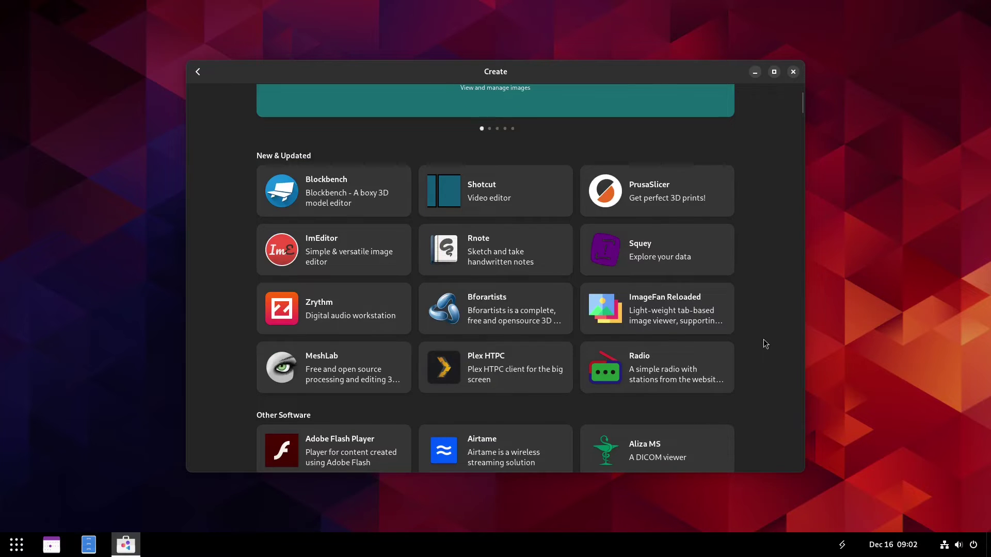
pyautogui.scroll(-1, 765, 344)
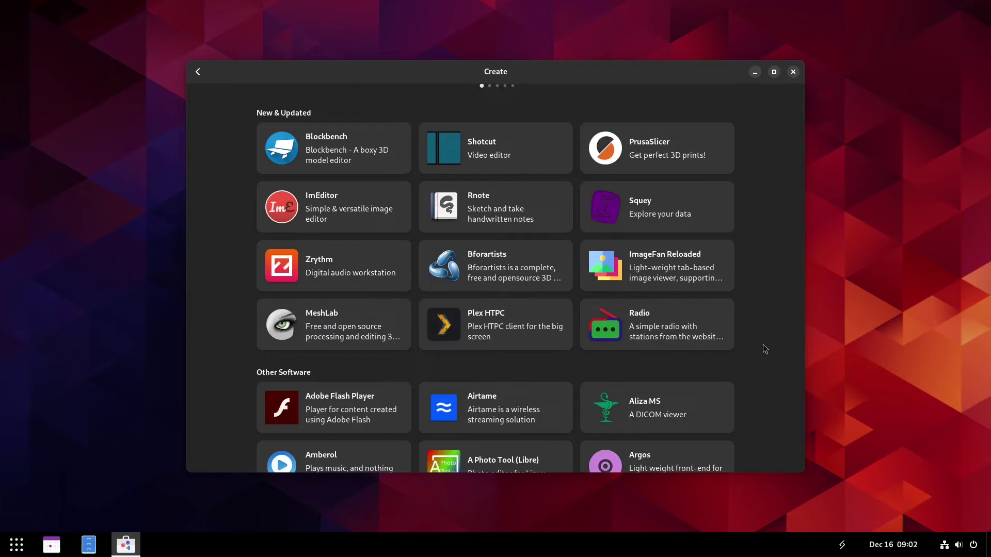
pyautogui.scroll(-2, 764, 349)
pyautogui.scroll(-1, 766, 350)
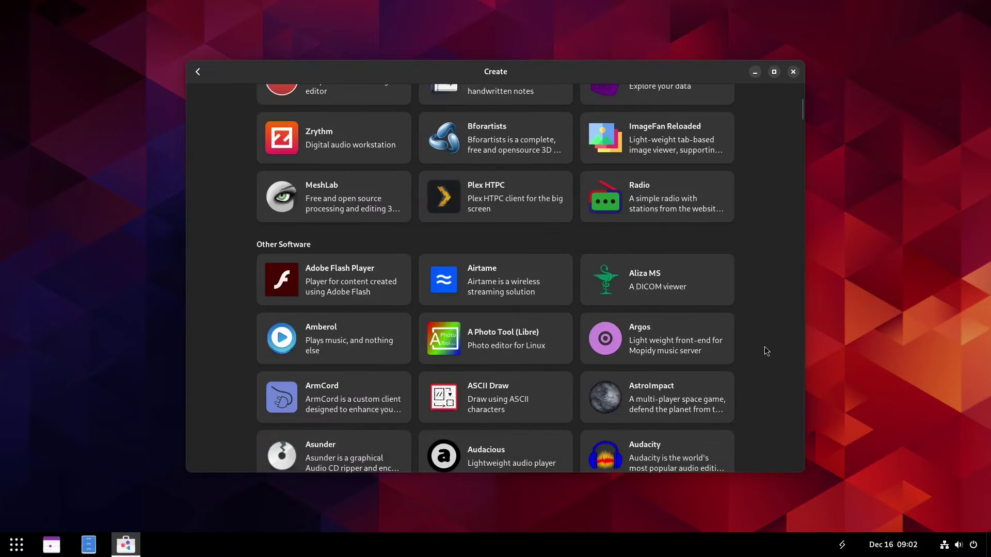
pyautogui.scroll(-1, 766, 350)
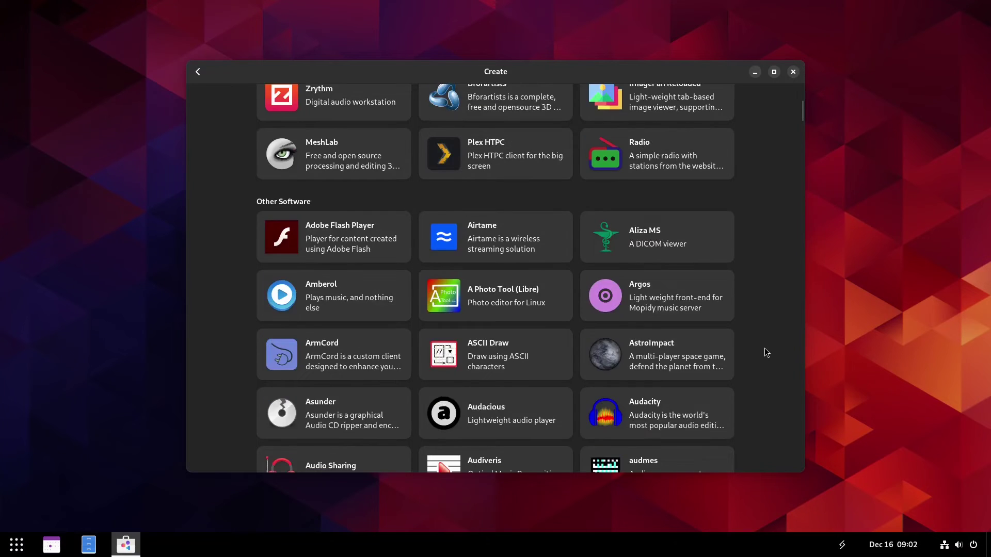
pyautogui.scroll(-2, 766, 353)
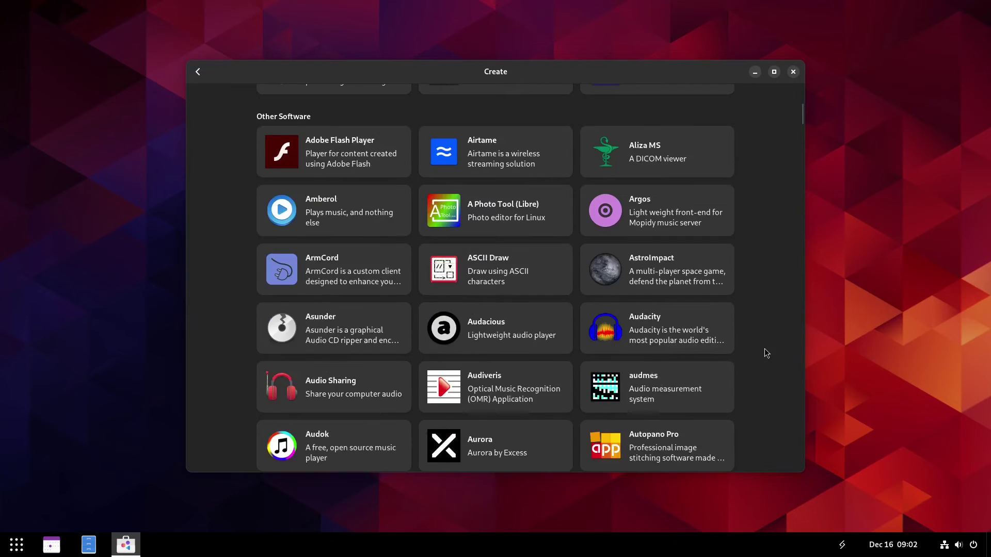
# Open Audacity's details page and start installing it from Flathub
pyautogui.click(623, 324)
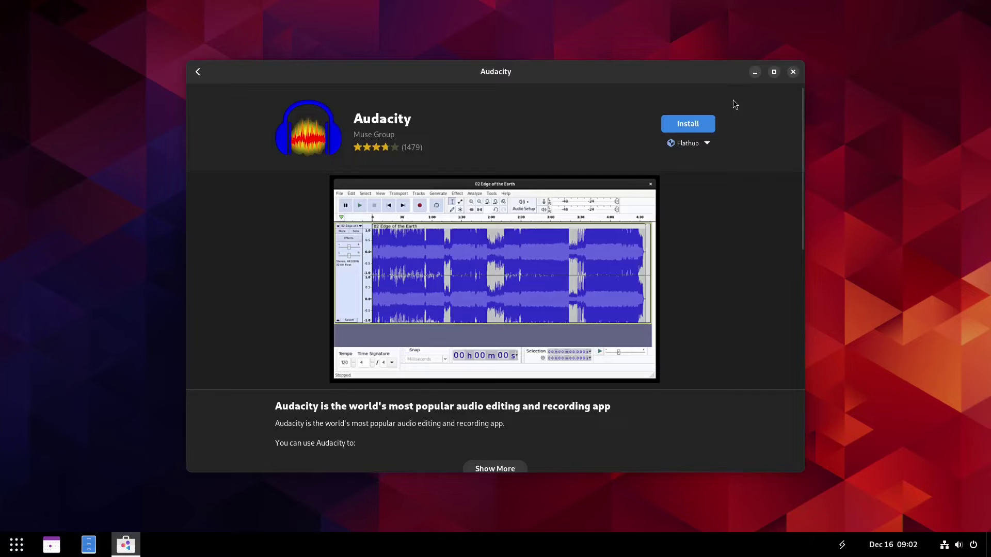
pyautogui.click(683, 123)
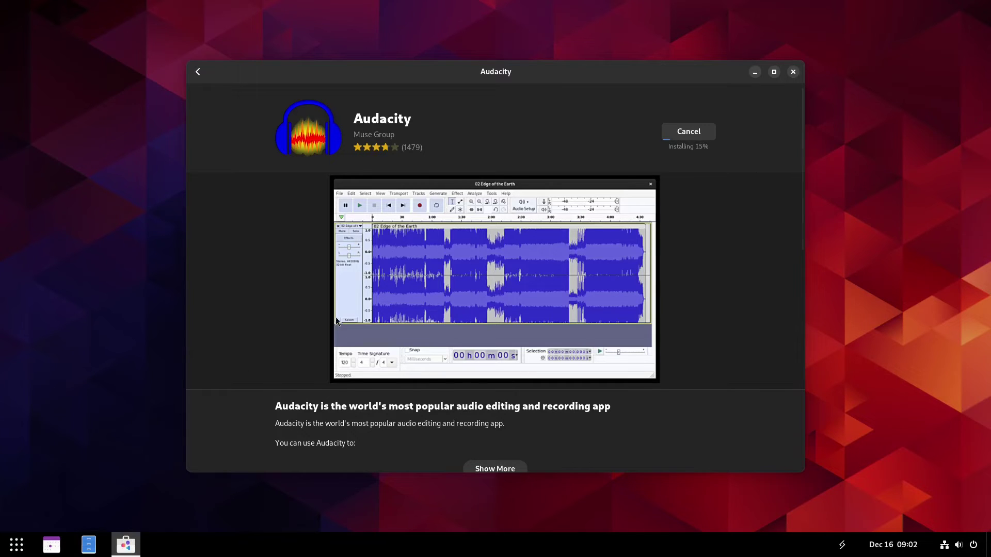
pyautogui.click(98, 544)
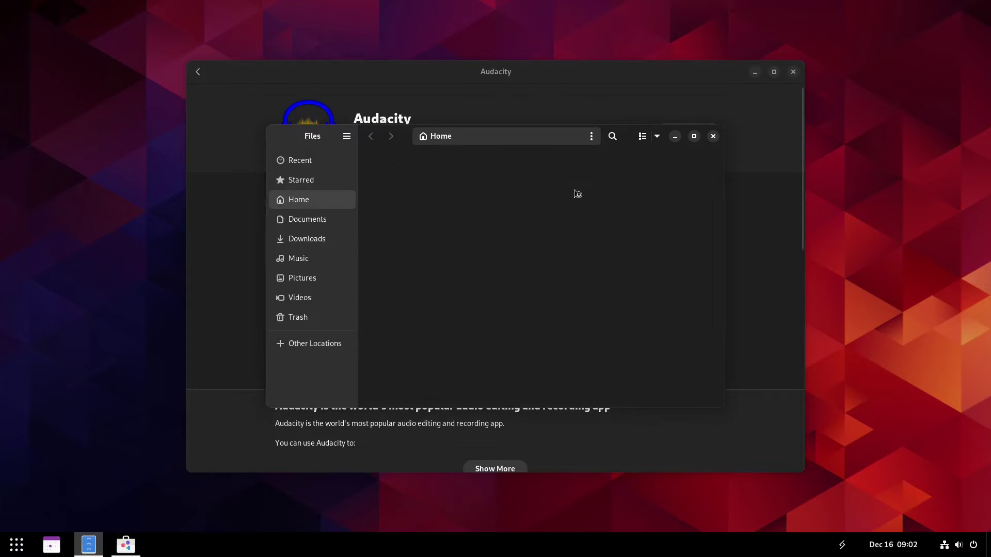
pyautogui.click(643, 136)
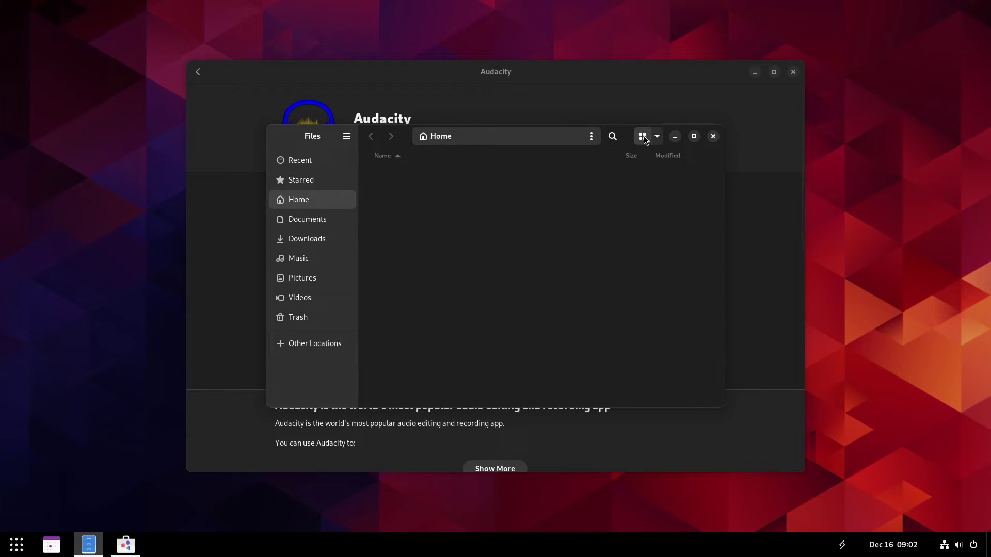
pyautogui.click(645, 138)
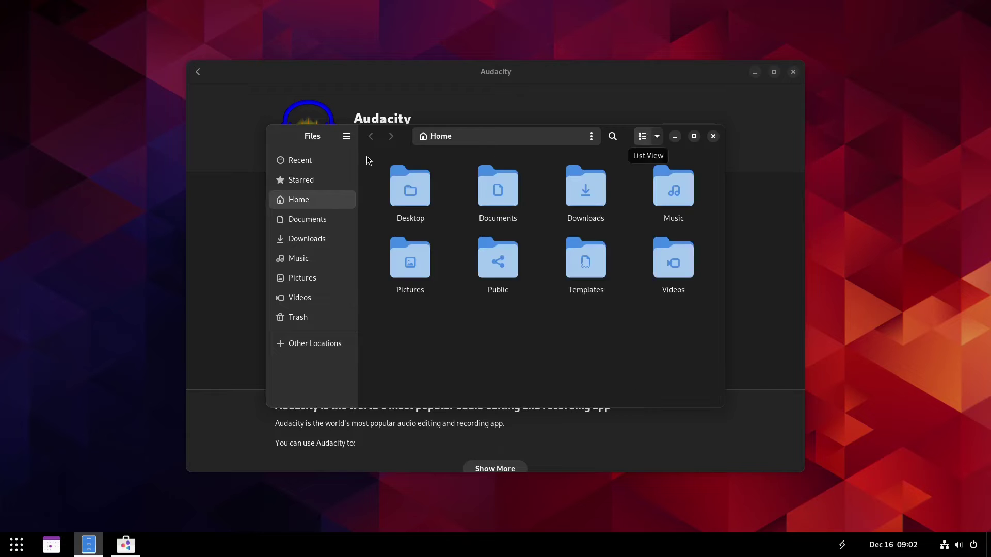
pyautogui.click(347, 138)
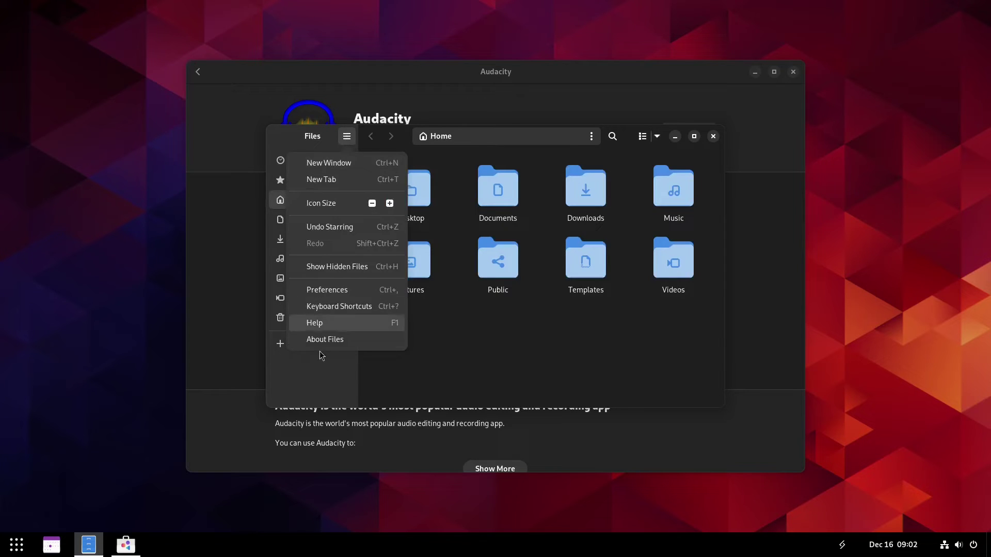
pyautogui.click(312, 339)
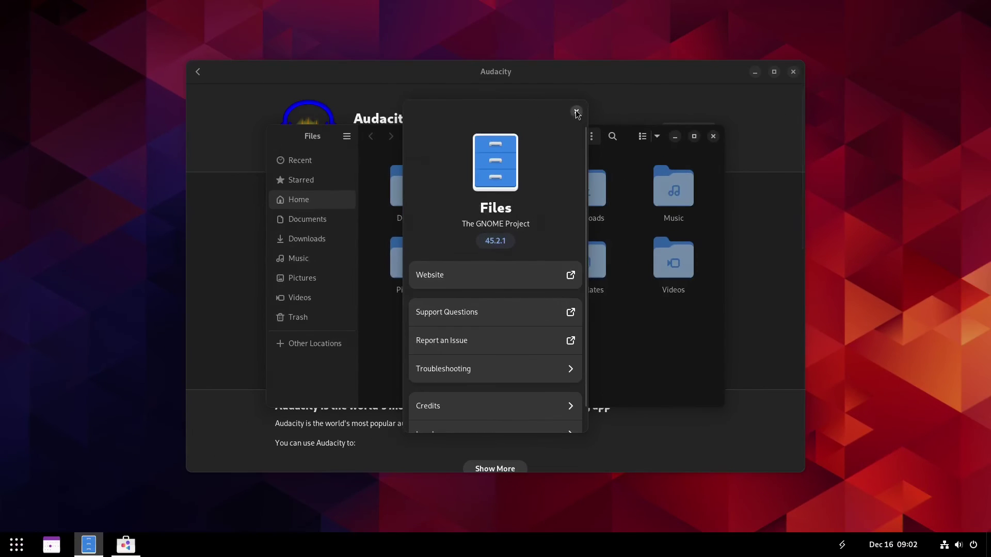
pyautogui.click(626, 12)
pyautogui.click(713, 135)
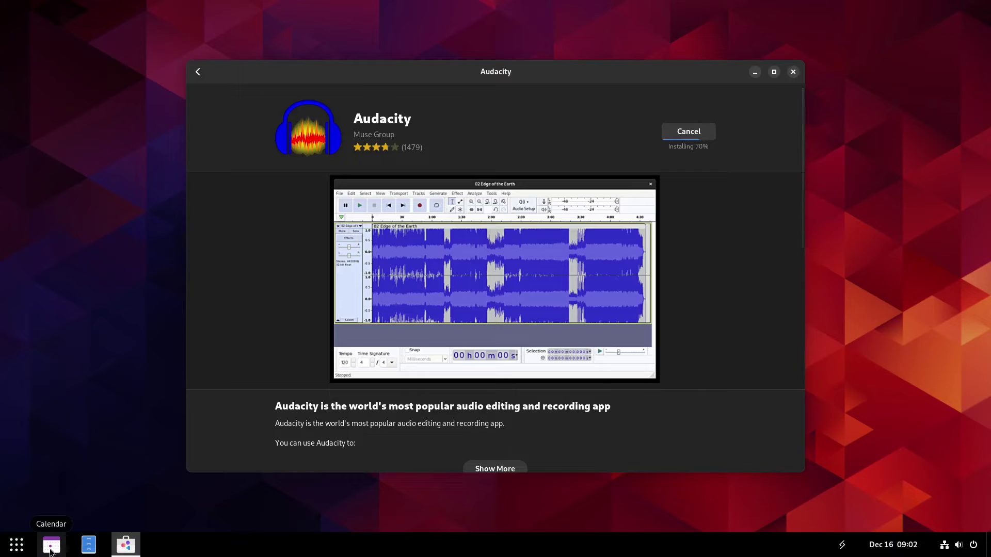
# Launch Calendar and view, then close, its About Calendar information
pyautogui.click(52, 550)
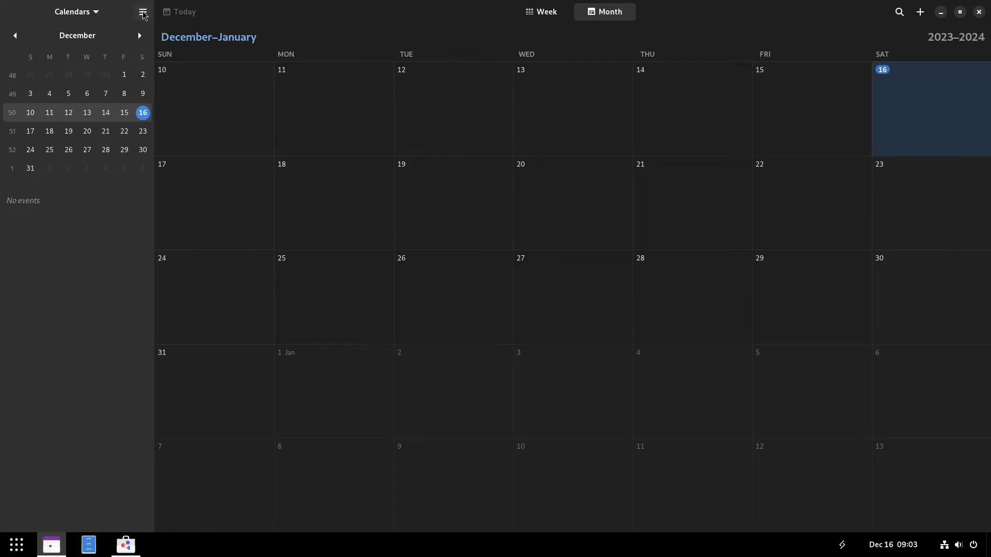
pyautogui.click(143, 13)
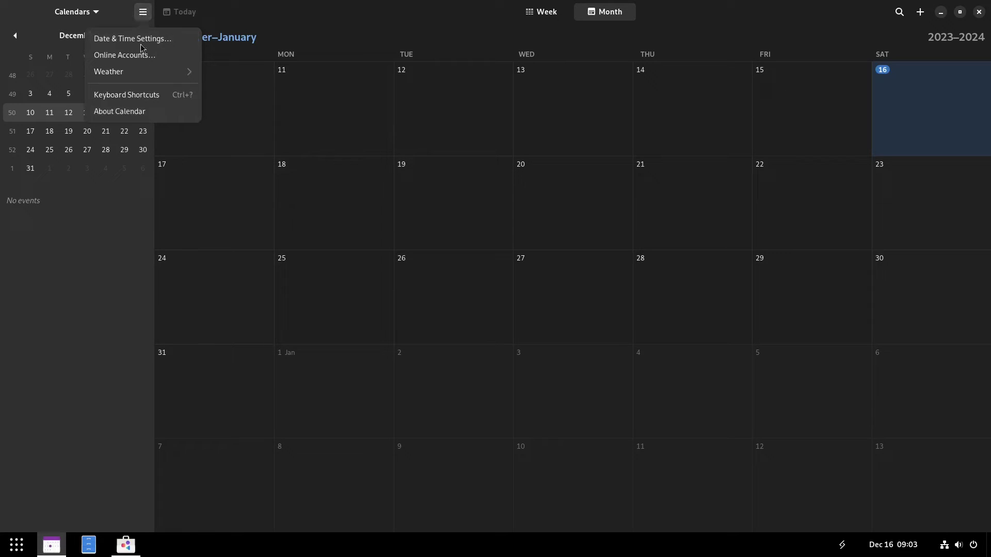
pyautogui.click(139, 112)
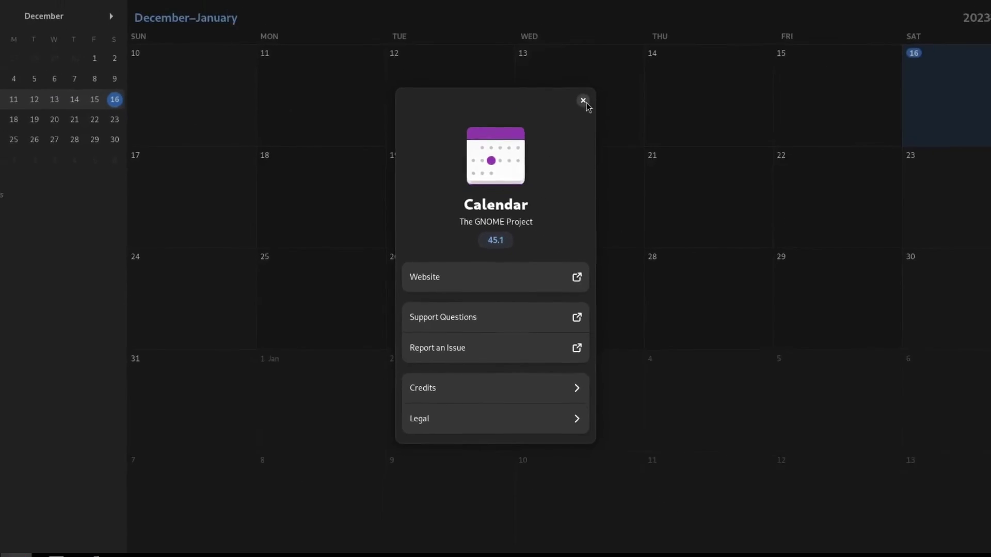
pyautogui.click(583, 100)
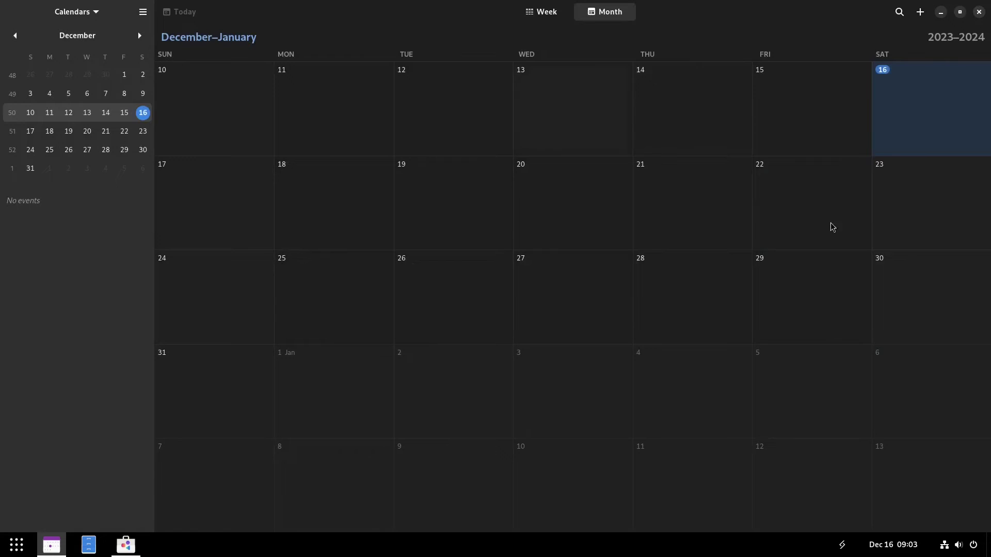
# Draft a new event on Wednesday, December 20, open its full editor, then cancel it
pyautogui.click(582, 218)
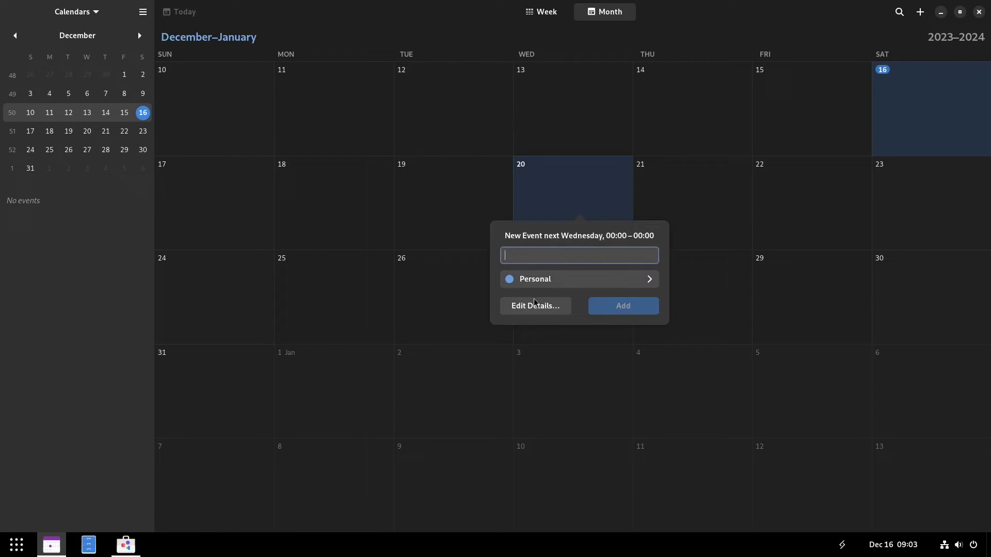
pyautogui.click(611, 281)
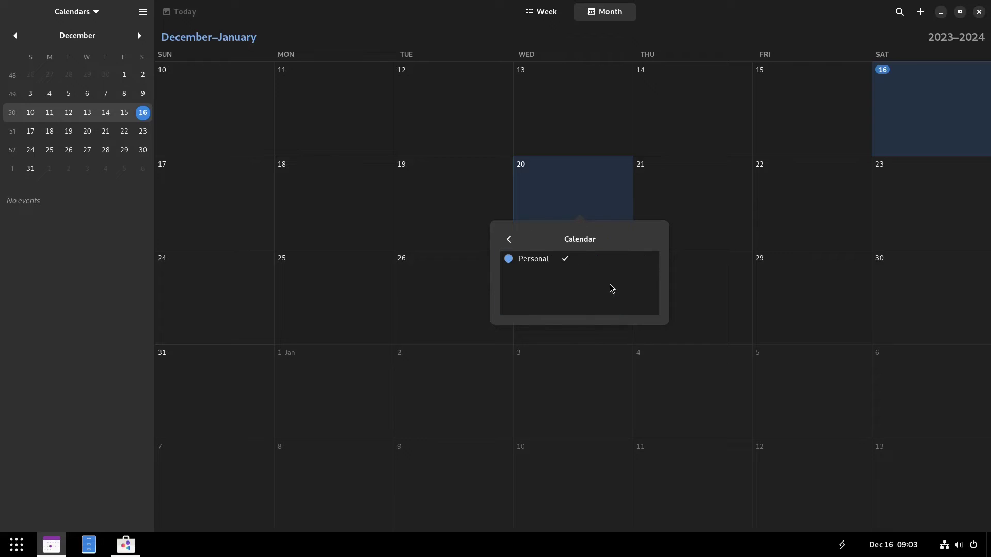
pyautogui.click(509, 239)
pyautogui.click(537, 309)
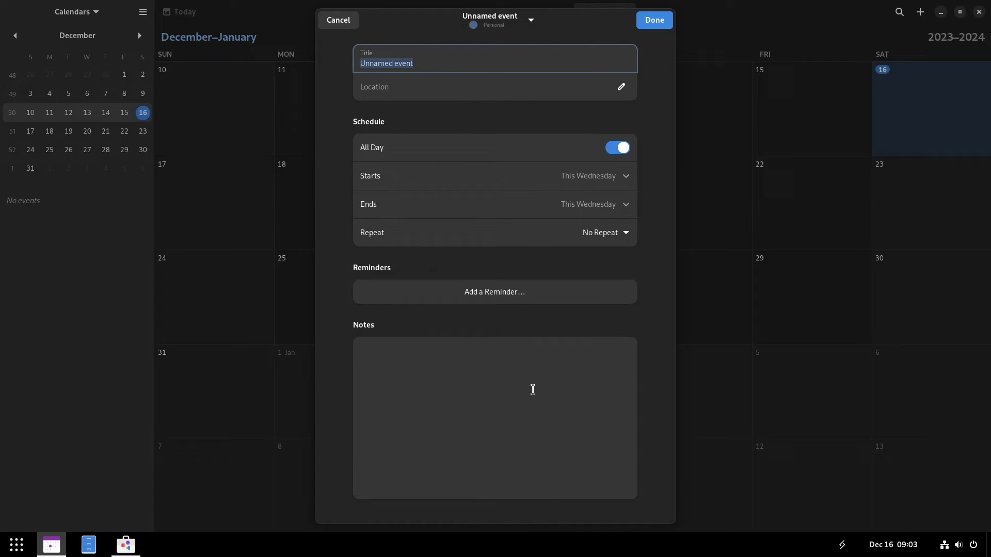
pyautogui.click(326, 21)
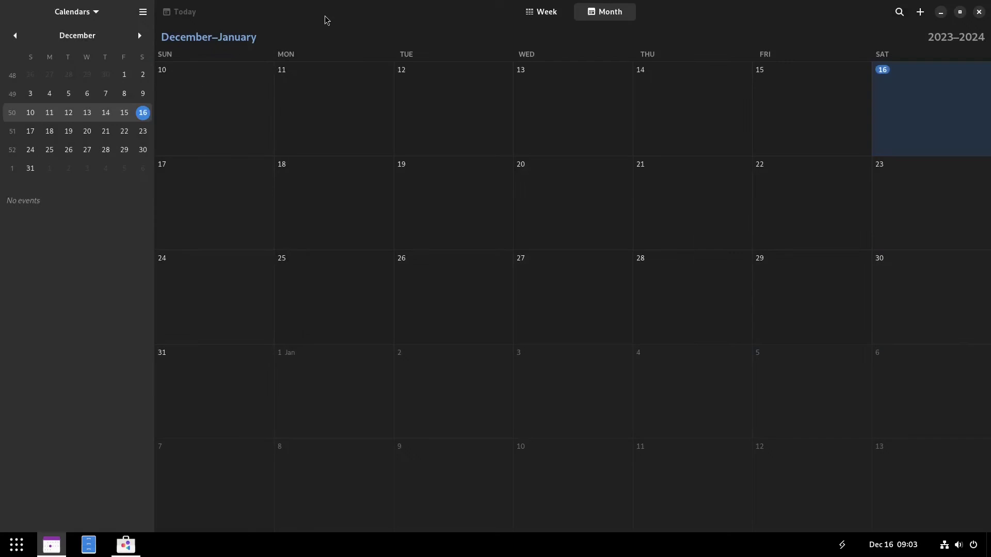
# Close Calendar and bring up the full app grid via Show Apps
pyautogui.click(979, 12)
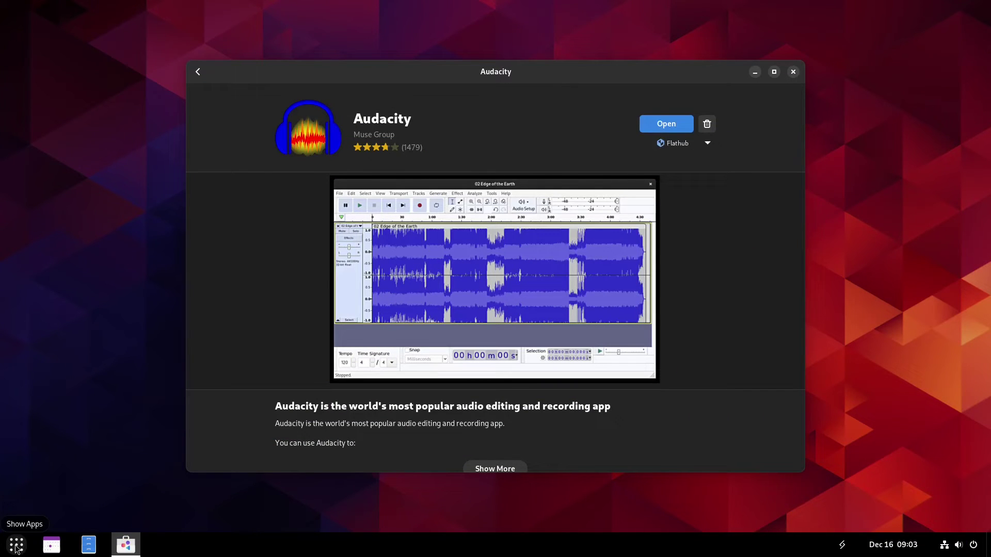
pyautogui.click(16, 547)
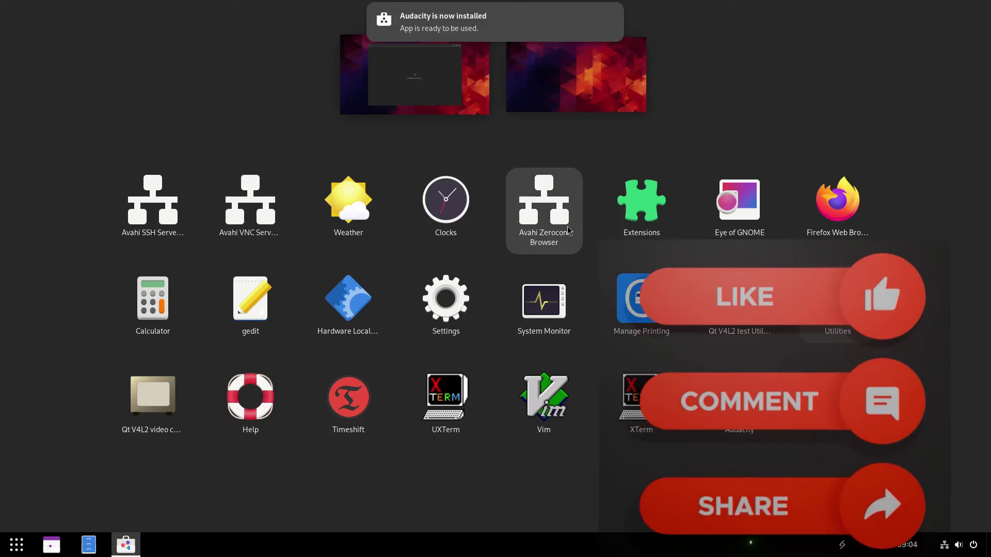
# Browse the app grid to spot the newly installed Audacity beside Timeshift, XTerm and Firefox
pyautogui.moveTo(492, 31)
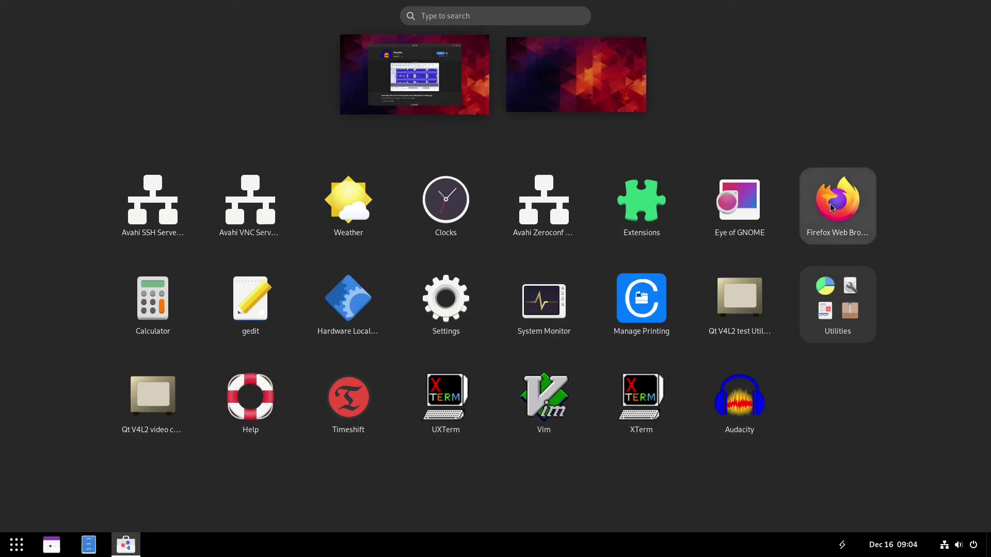
# Launch Firefox Web Browser from the app grid to reach its Welcome to Firefox page
pyautogui.press('super')
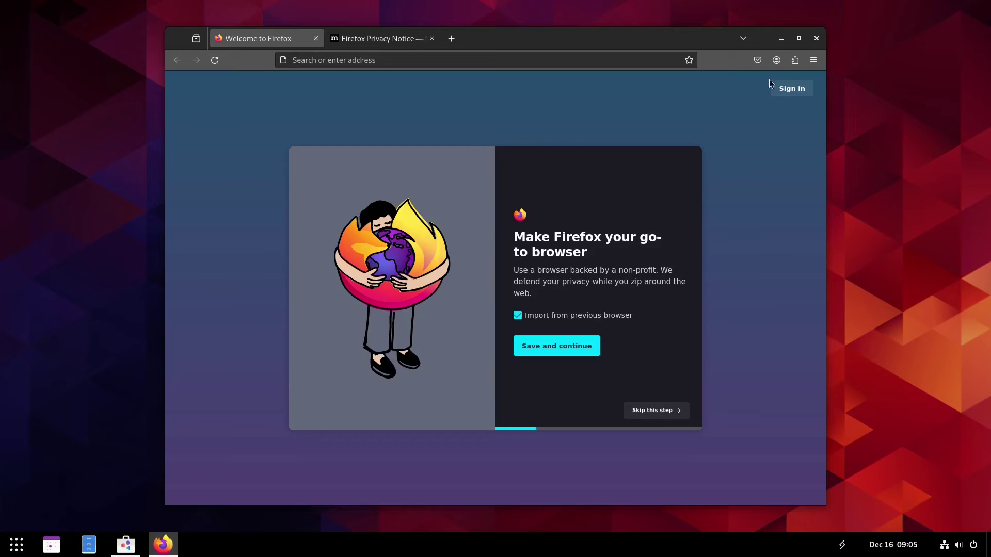
pyautogui.click(813, 60)
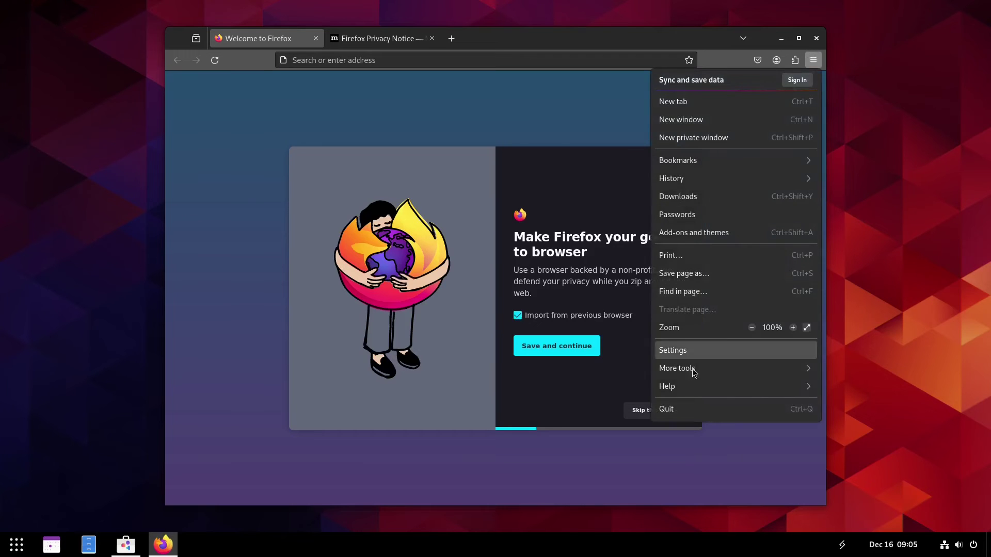
pyautogui.click(678, 386)
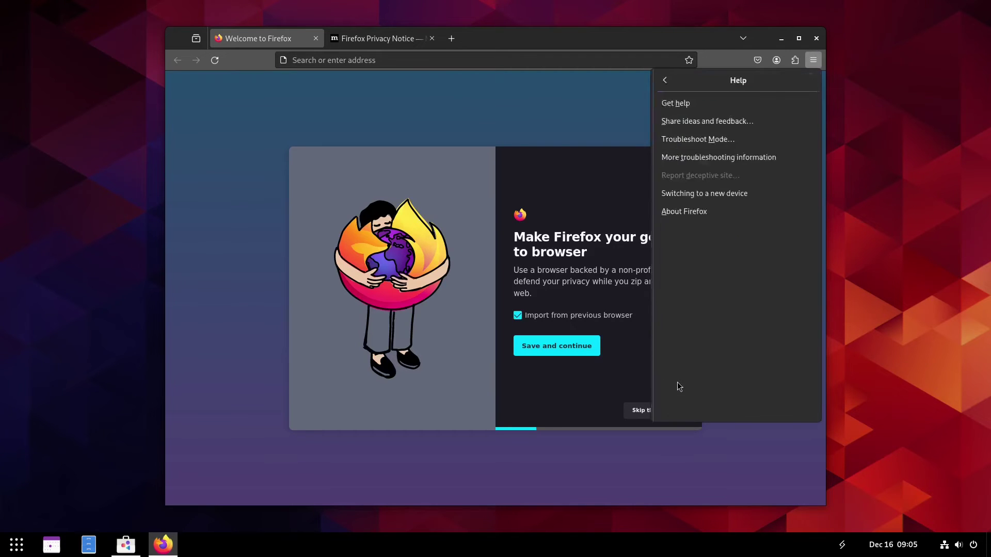
pyautogui.click(691, 213)
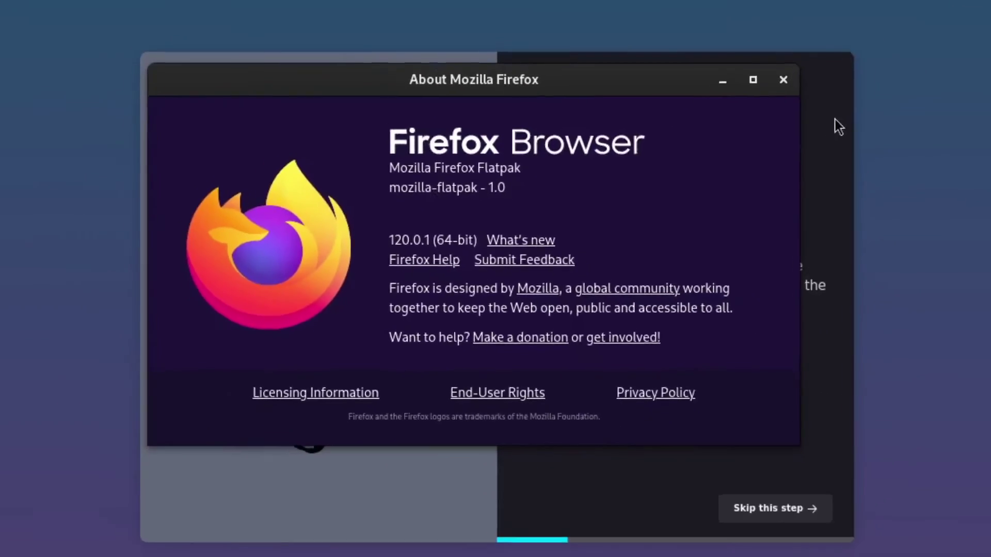
# Dismiss the Firefox version notice and search the web for 'crystal linux'
pyautogui.click(783, 80)
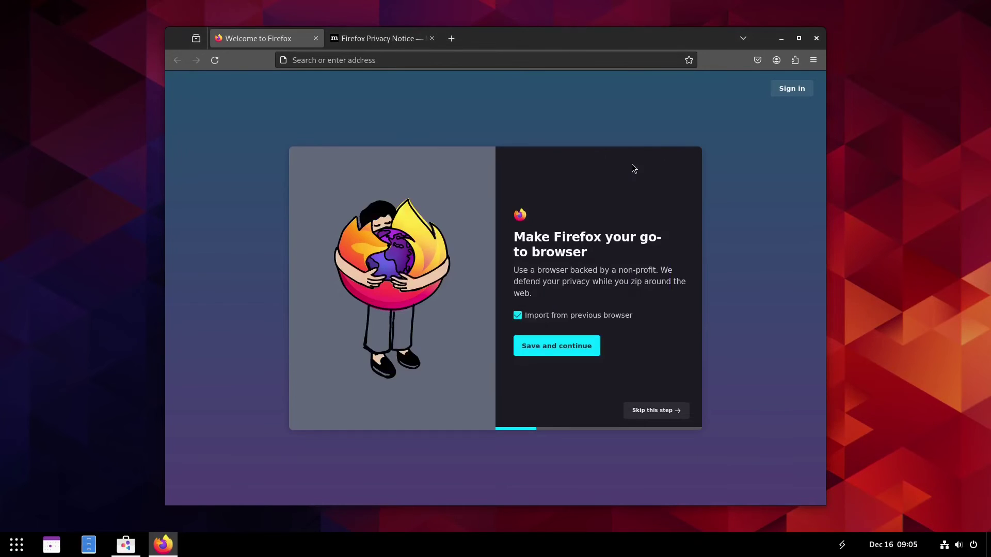
pyautogui.click(433, 60)
pyautogui.write('c')
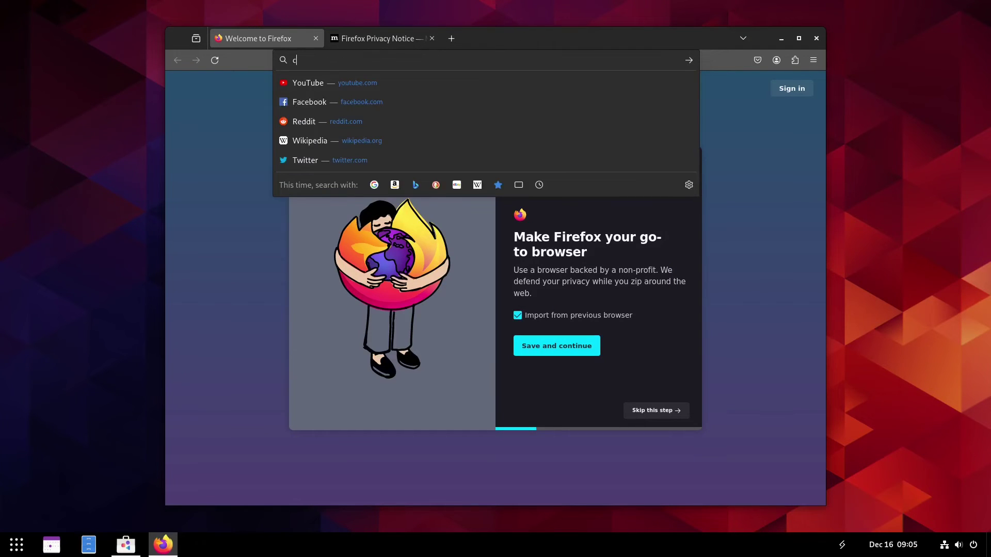
pyautogui.write('rystal linu')
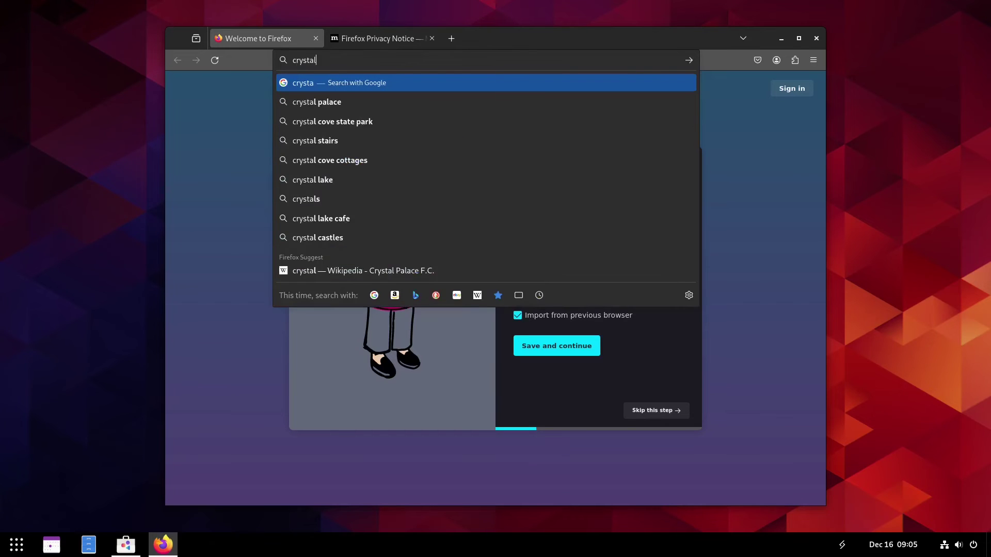
pyautogui.write('x')
pyautogui.press('Return')
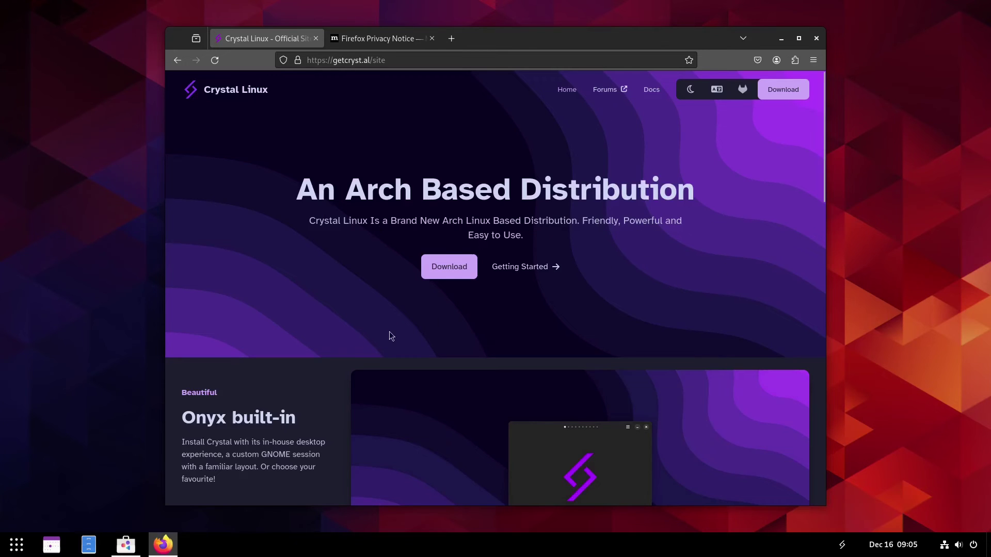
# Scroll the getcryst.al page through the Amethyst ame demo down to the footer
pyautogui.scroll(-2, 337, 340)
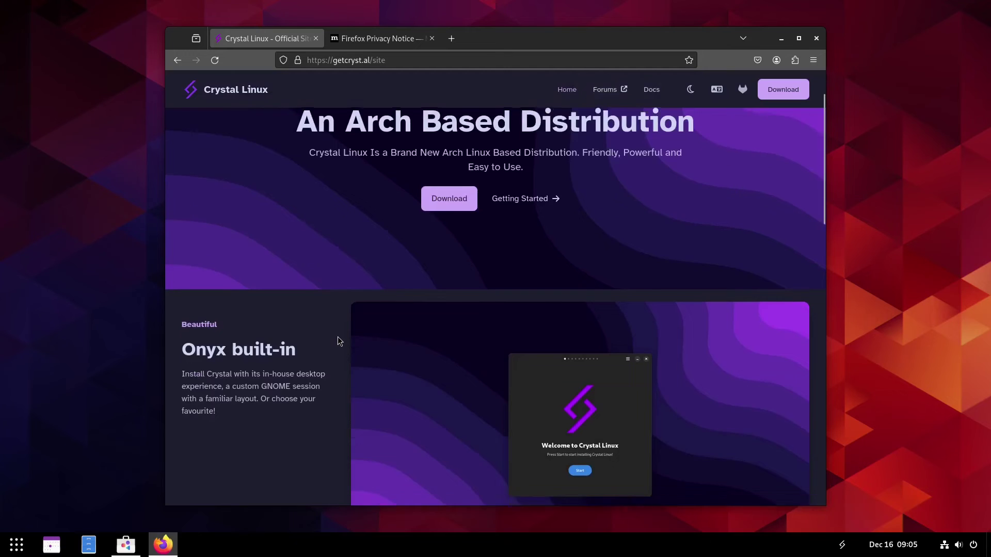
pyautogui.scroll(-3, 338, 339)
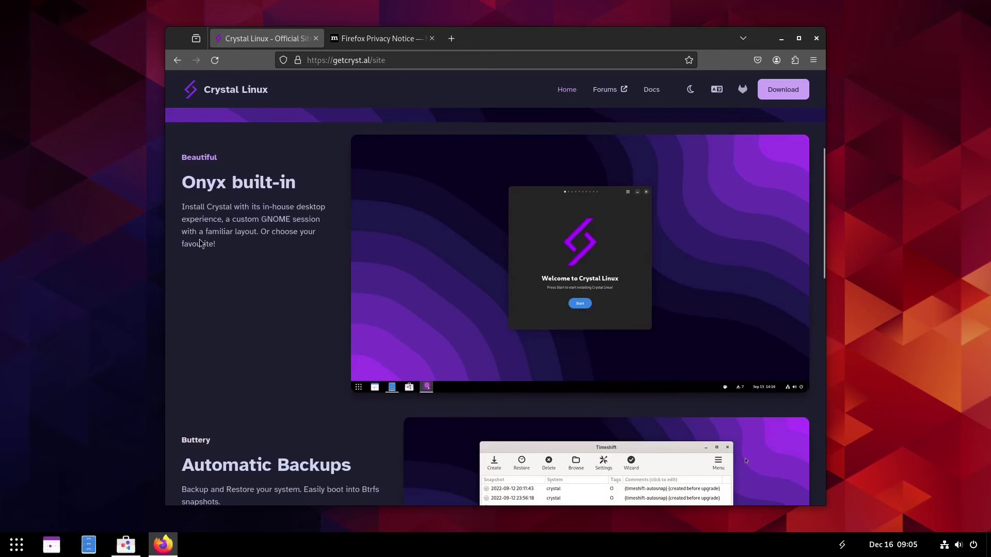
pyautogui.scroll(-10, 325, 366)
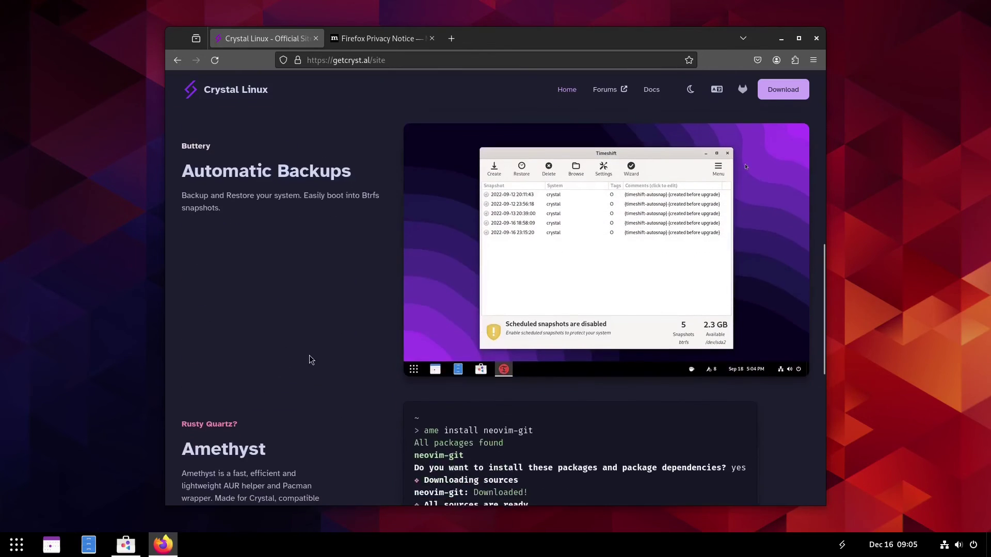
pyautogui.scroll(3, 310, 353)
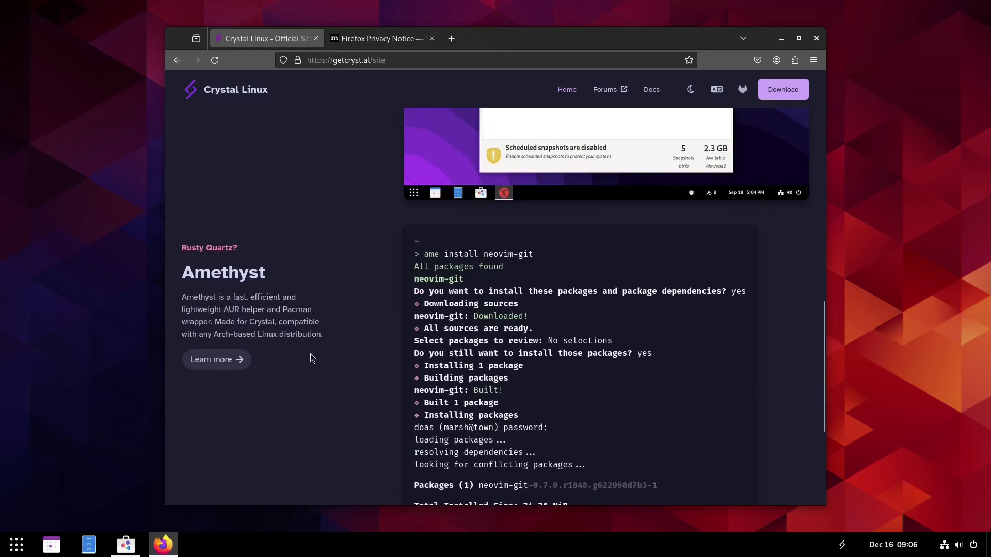
pyautogui.scroll(-4, 311, 358)
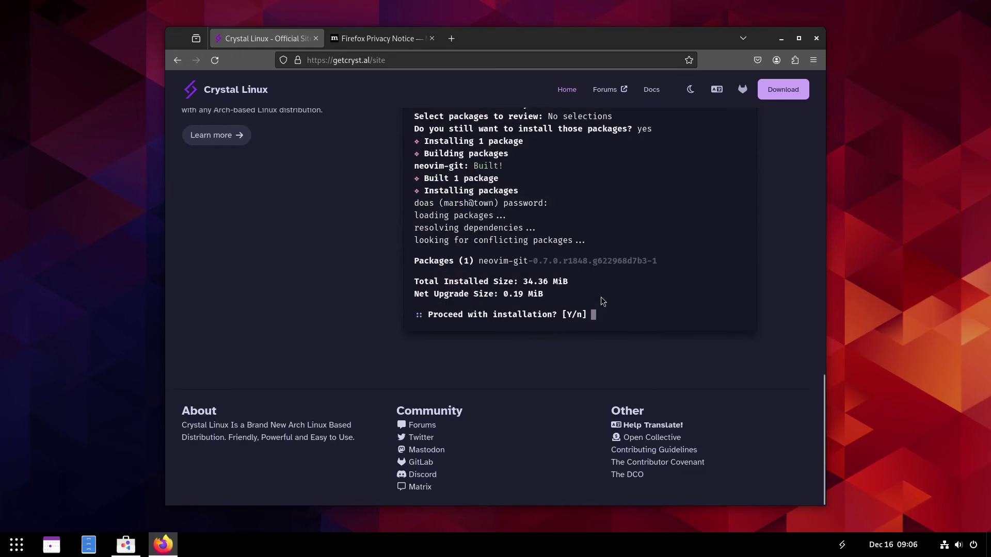
pyautogui.scroll(2, 335, 305)
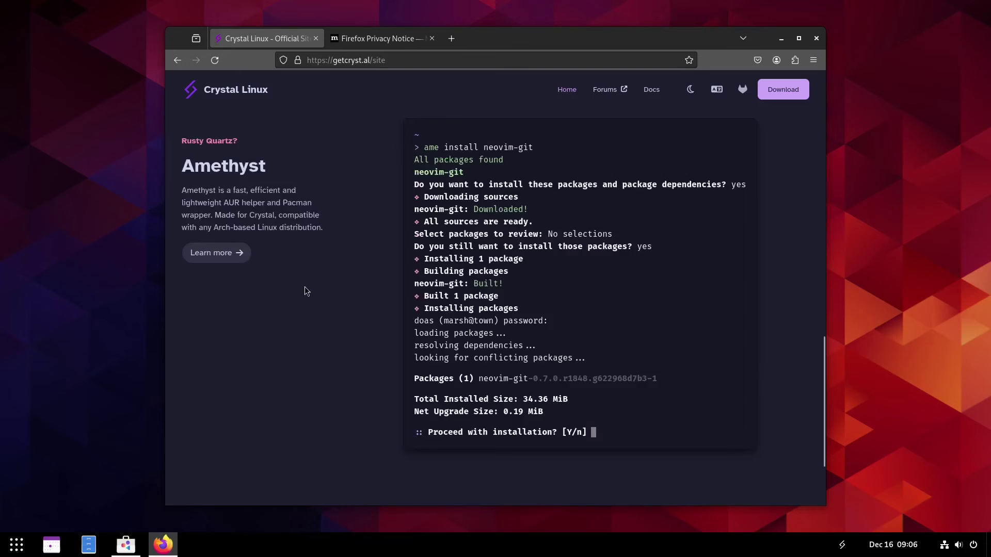
pyautogui.scroll(-2, 305, 286)
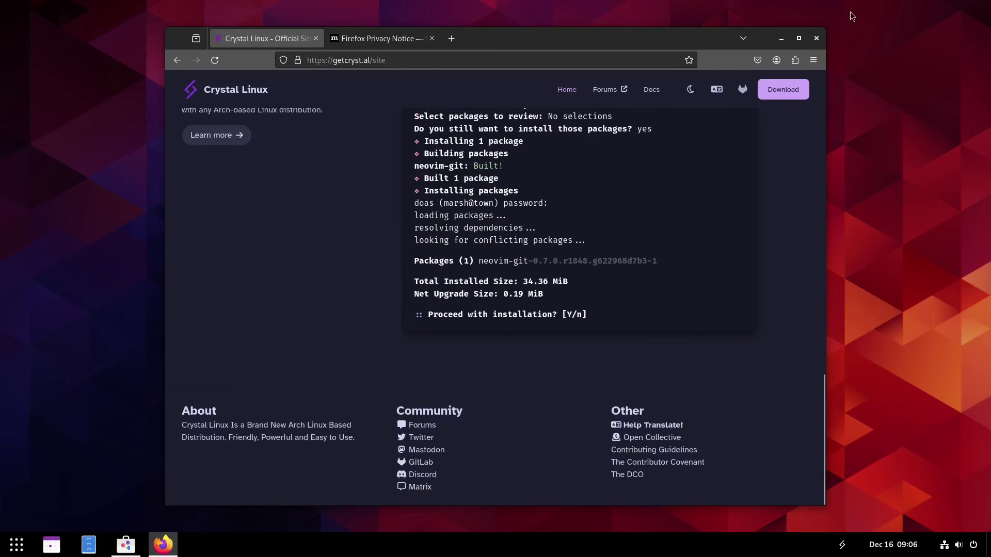
# Close Firefox and the GNOME Software Audacity page, then launch XTerm from the app grid
pyautogui.click(815, 38)
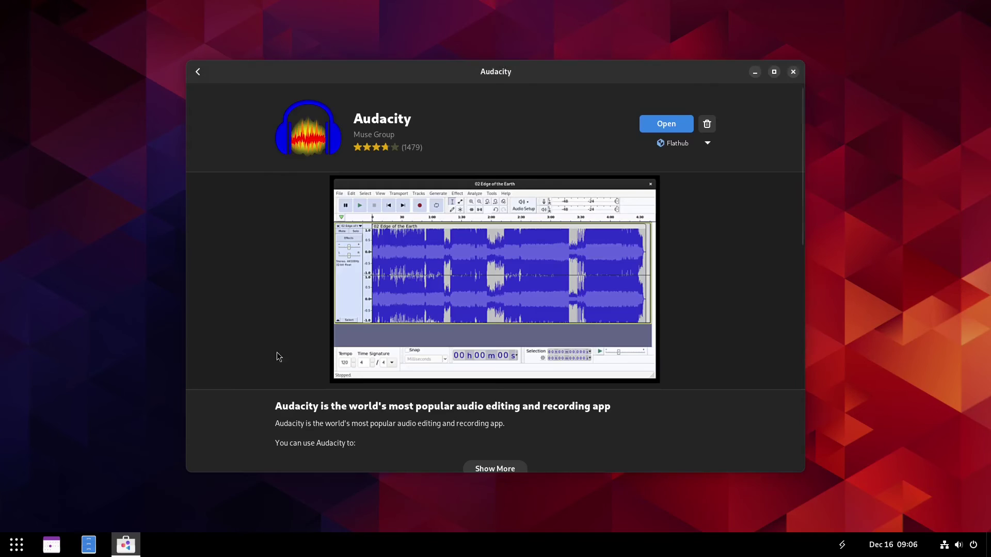
pyautogui.click(793, 71)
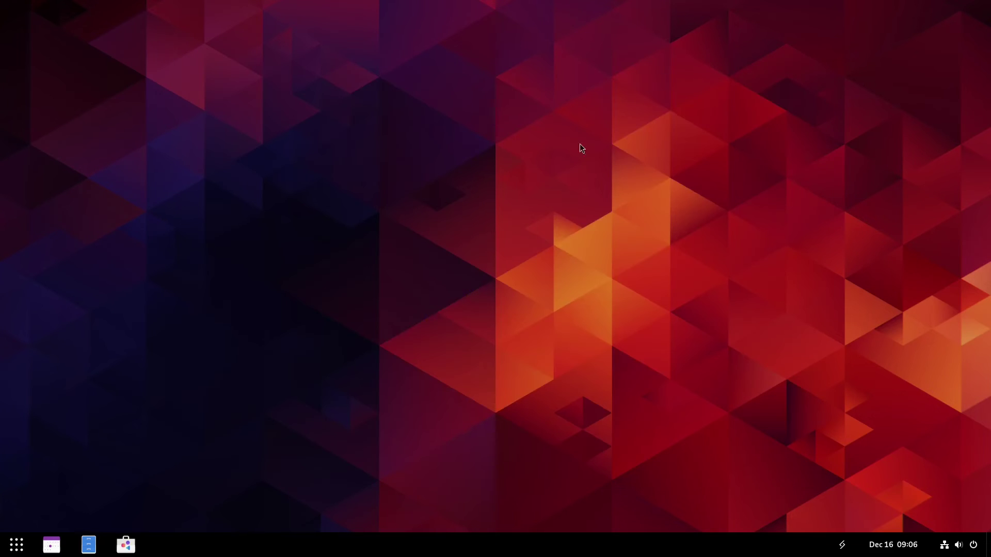
pyautogui.click(17, 543)
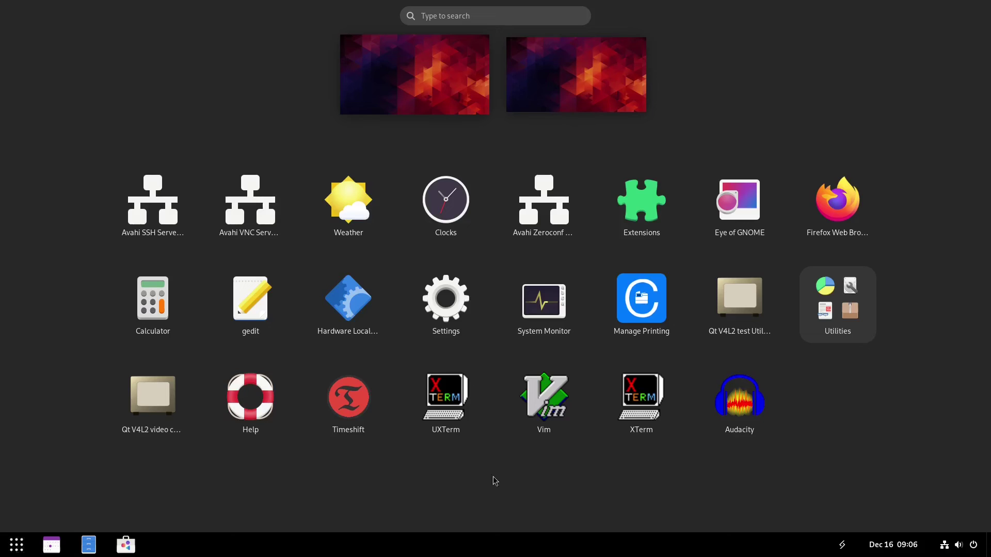
pyautogui.click(648, 394)
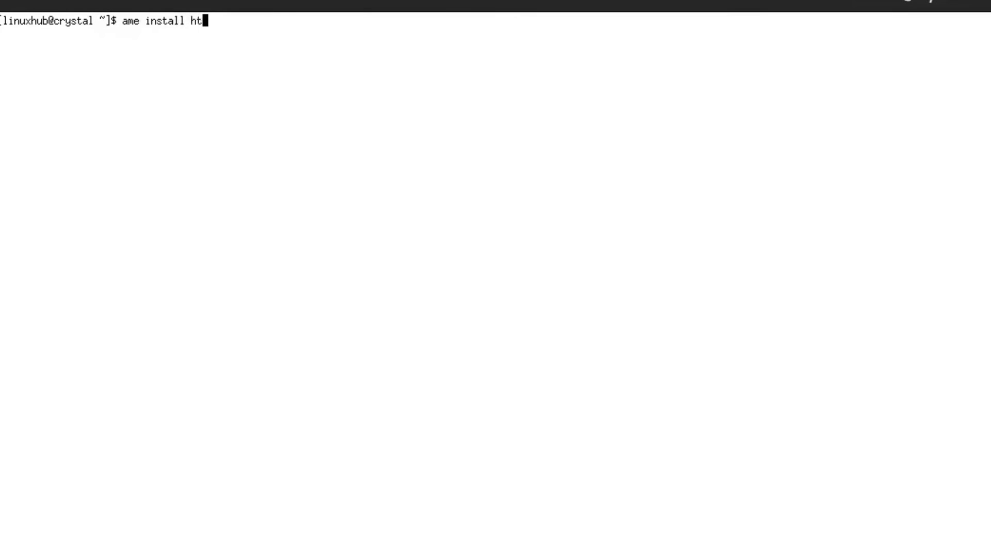
# Install htop and neofetch with 'ame install htop neofetch', giving the sudo password and confirming y
pyautogui.write(' neofetch')
pyautogui.press('Return')
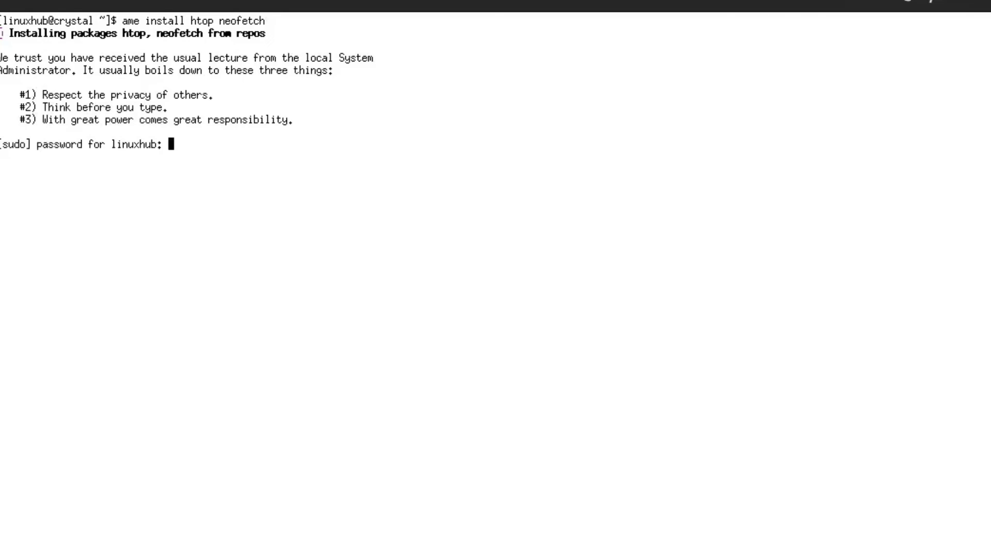
pyautogui.write('**')
pyautogui.press('Return')
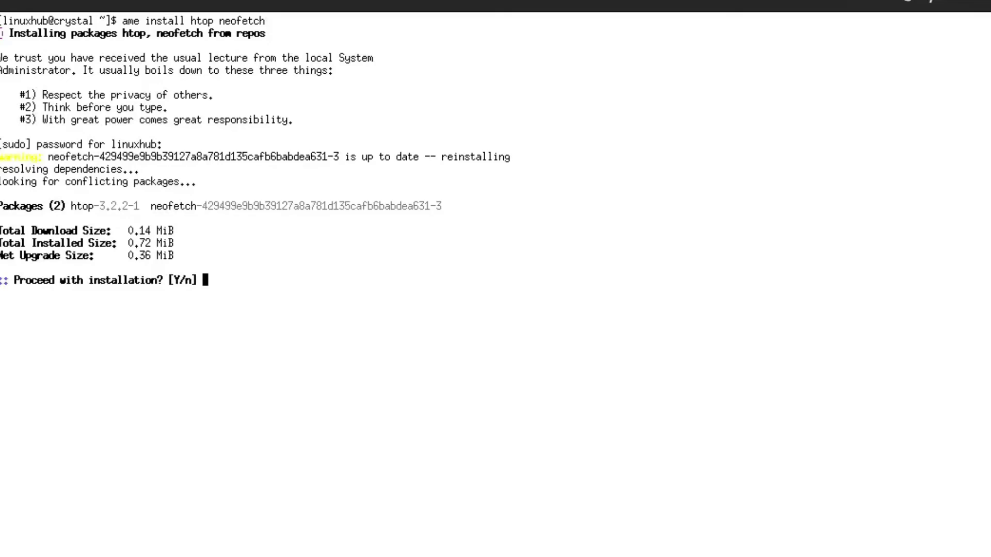
pyautogui.write('y')
pyautogui.press('Return')
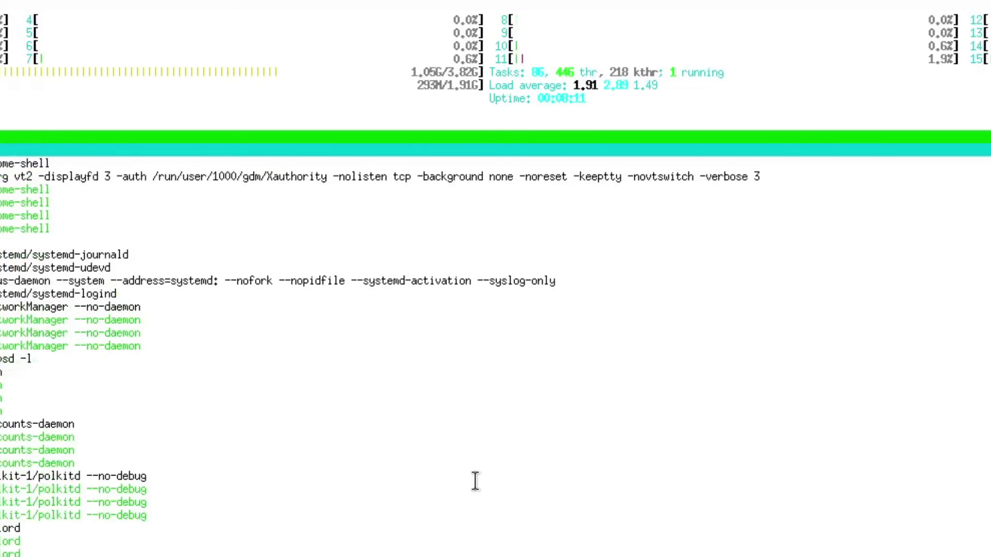
# Quit htop and run neofetch to display the system information
pyautogui.press('q')
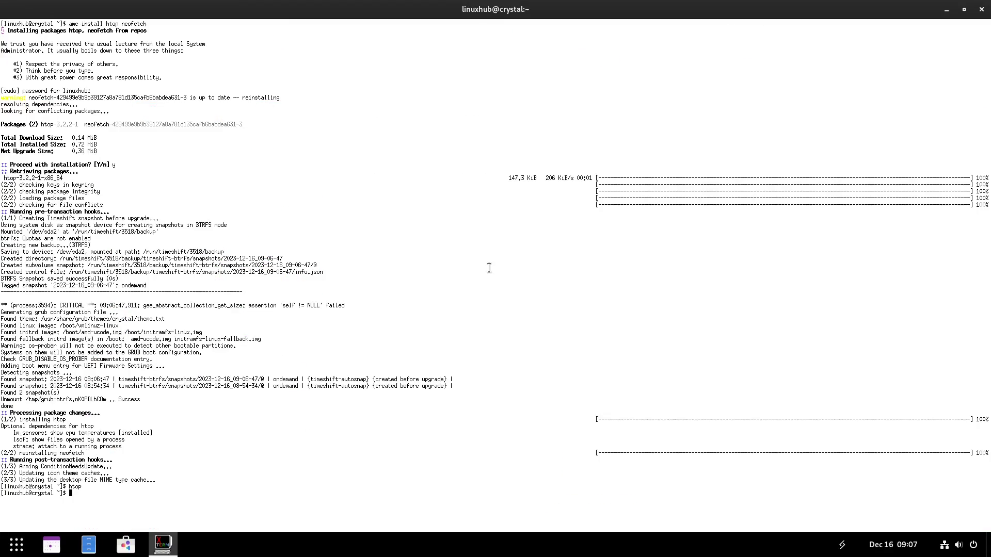
pyautogui.write('neofe')
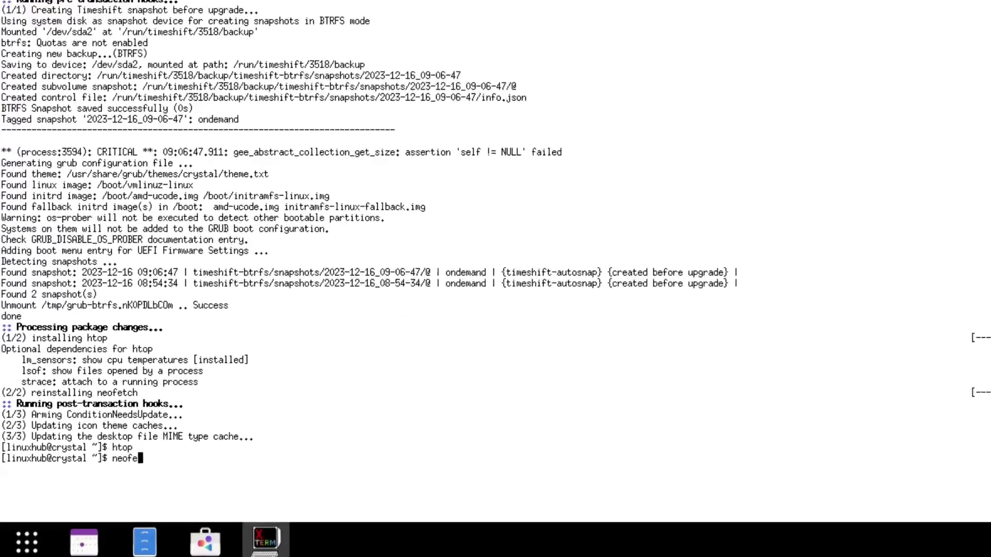
pyautogui.write('tch')
pyautogui.press('Return')
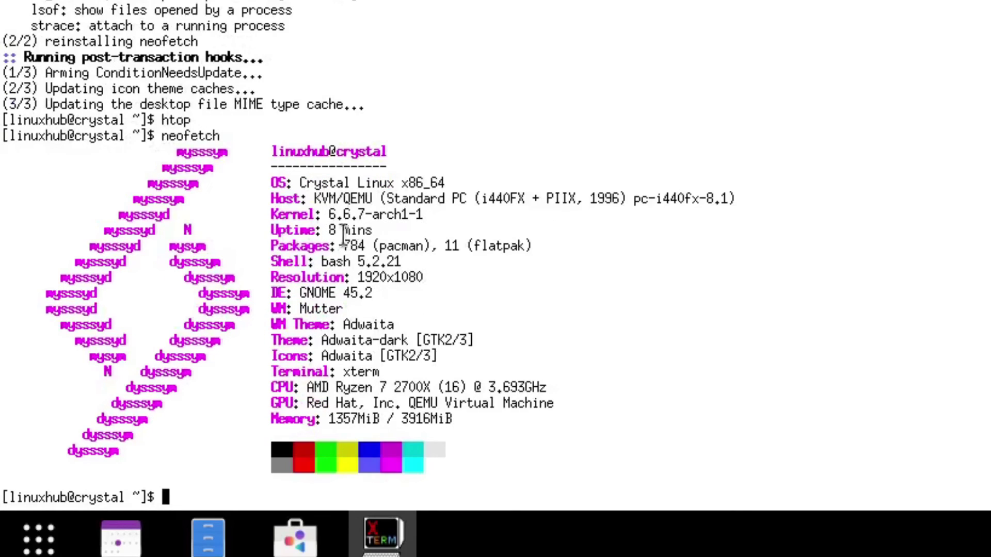
# Highlight the OS, Kernel and DE: GNOME 45.2 lines of the neofetch output
pyautogui.tripleClick(323, 181)
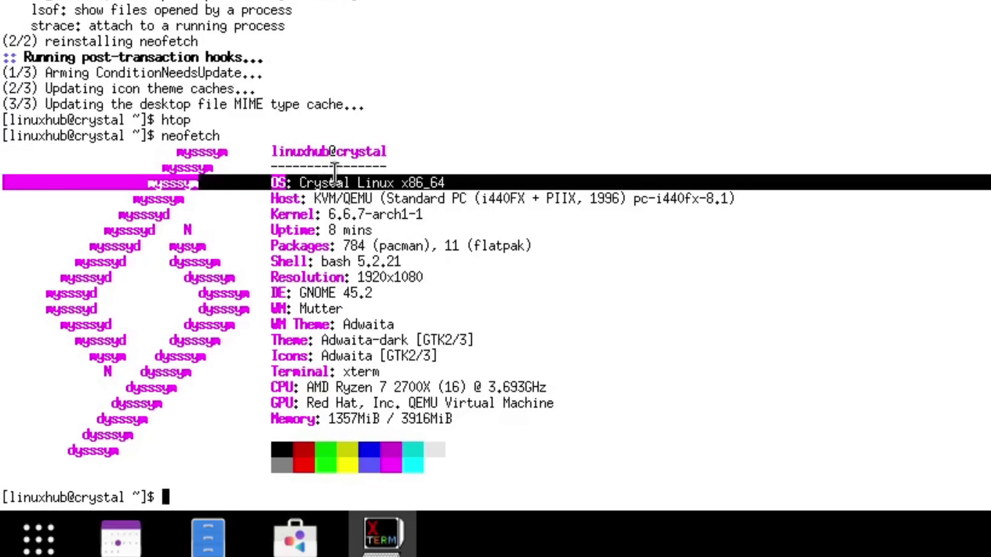
pyautogui.tripleClick(357, 213)
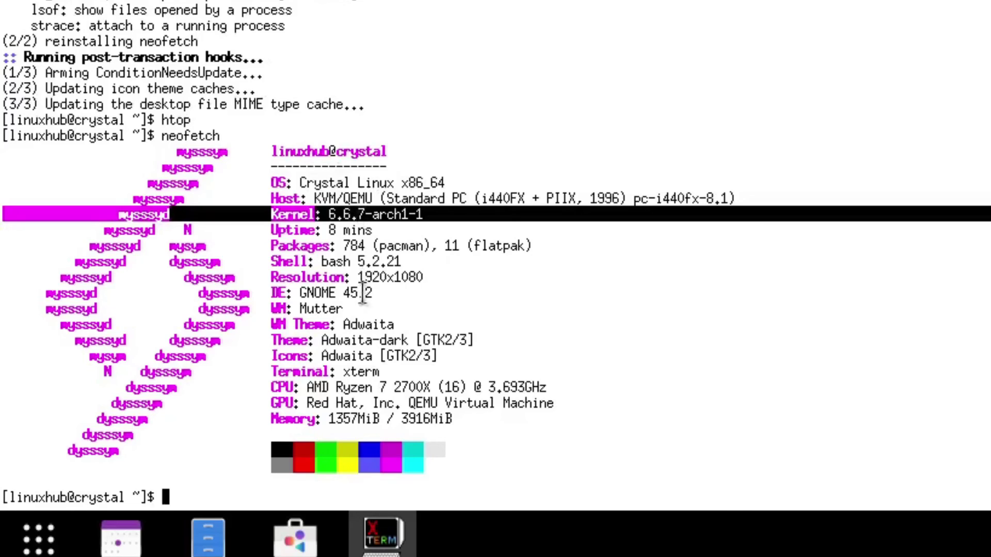
pyautogui.tripleClick(318, 293)
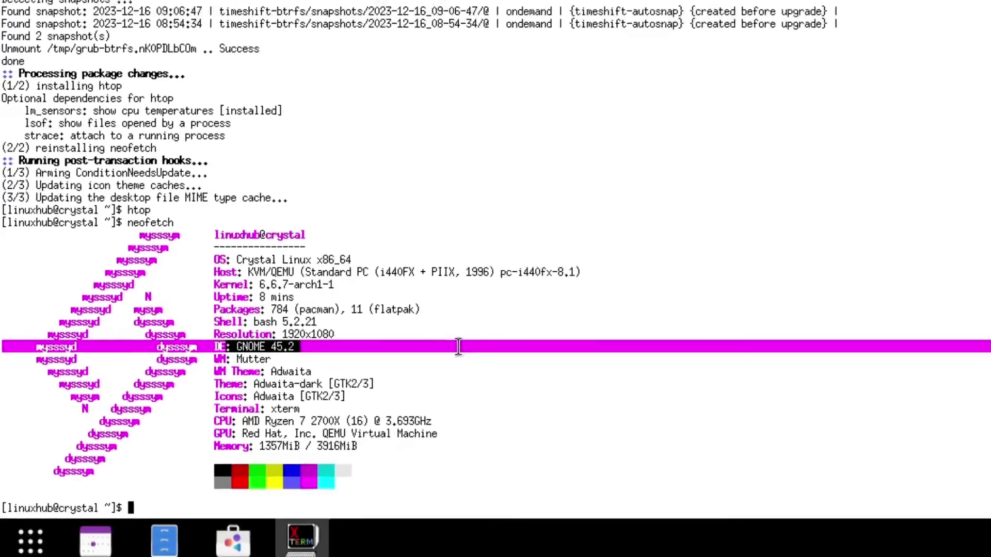
pyautogui.rightClick(301, 539)
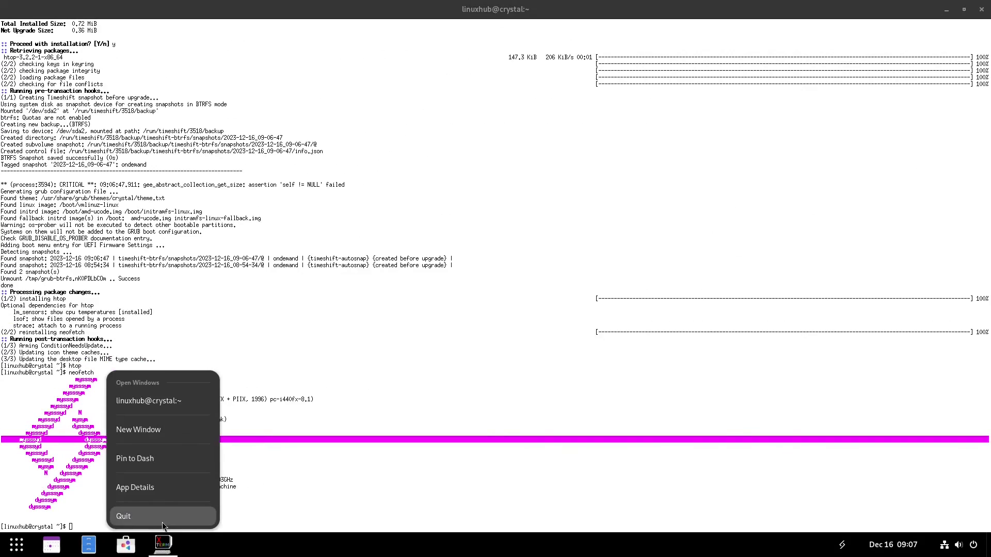
# Quit XTerm from its taskbar menu and launch Audacity from the app grid
pyautogui.click(161, 517)
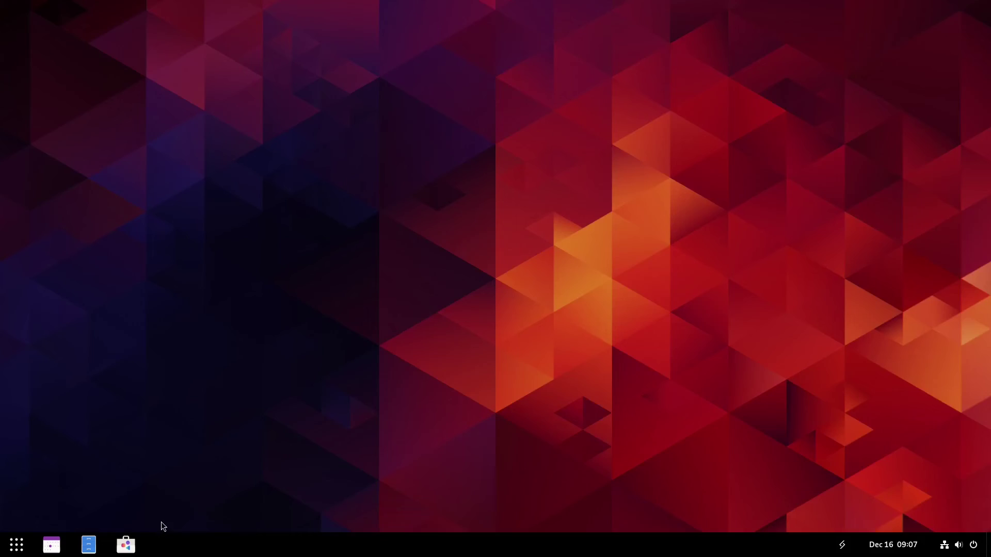
pyautogui.click(15, 543)
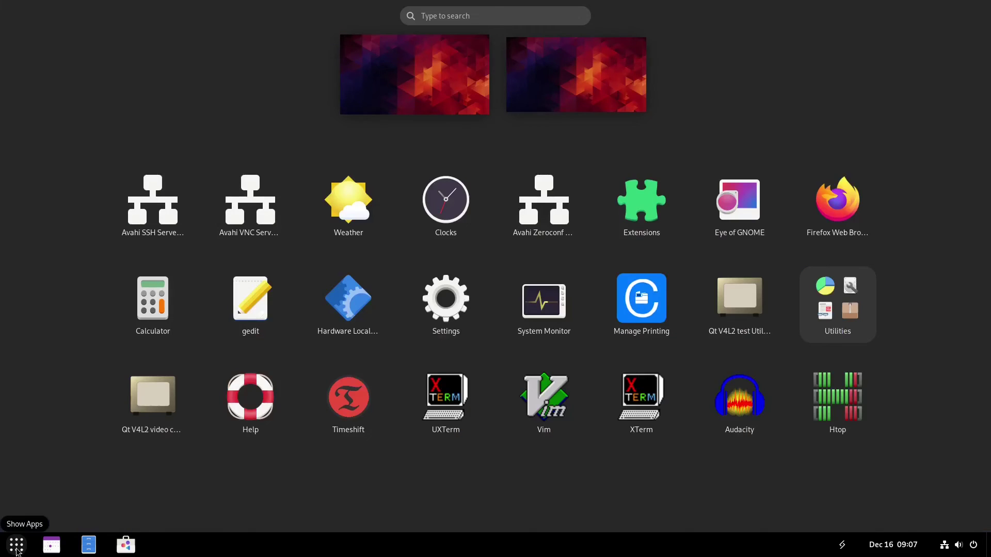
pyautogui.click(728, 403)
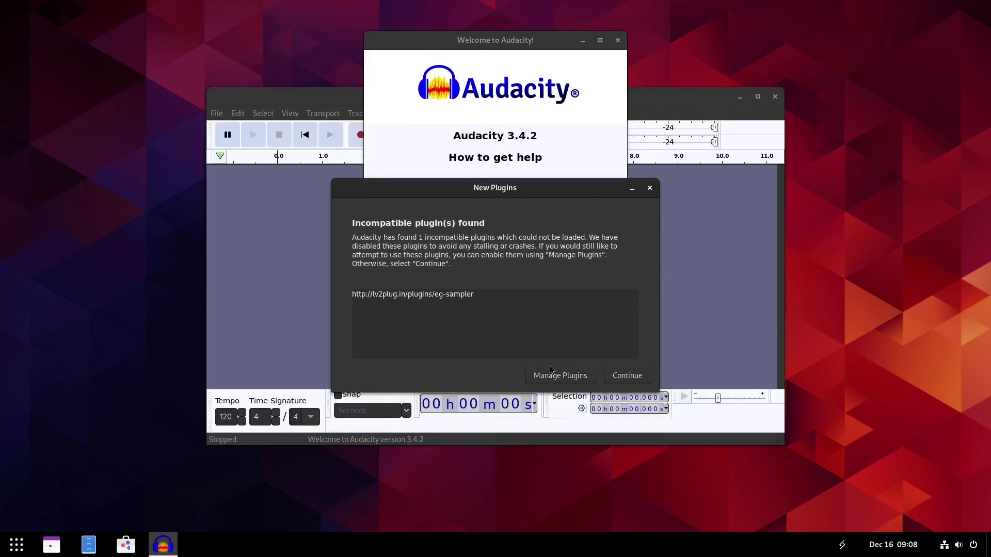
# Dismiss the eg-sampler plugin notice and close the welcome screen with 'Don't show this again at start up' ticked
pyautogui.click(628, 376)
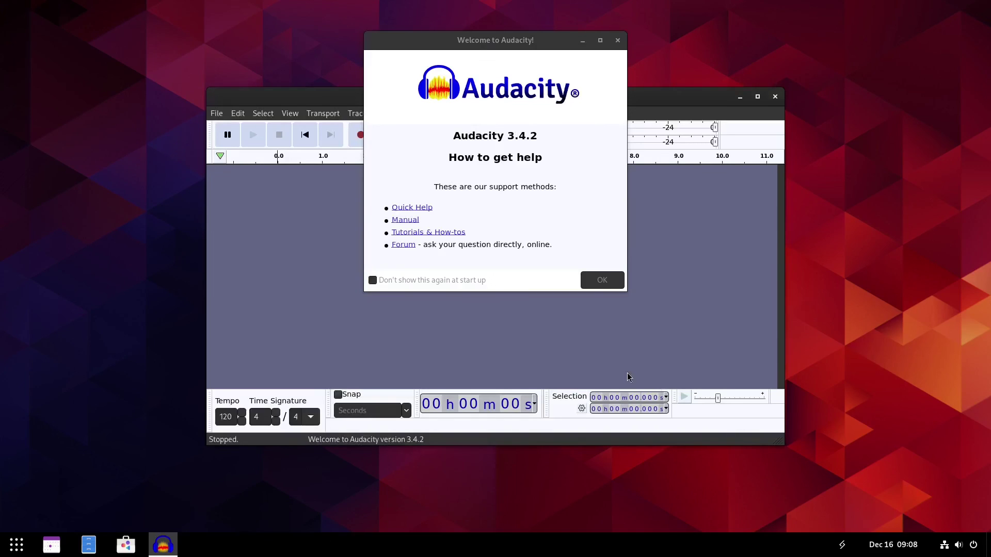
pyautogui.click(388, 280)
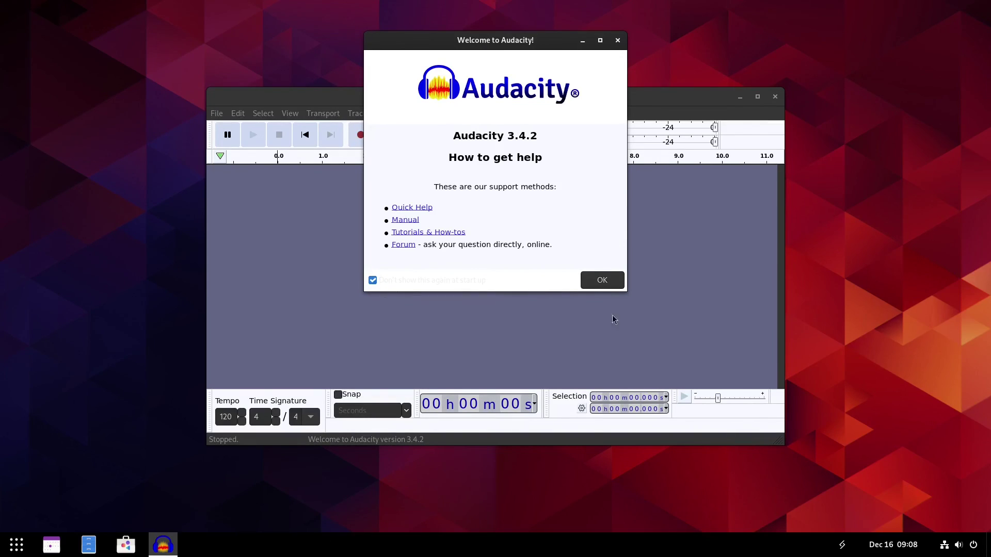
pyautogui.click(597, 281)
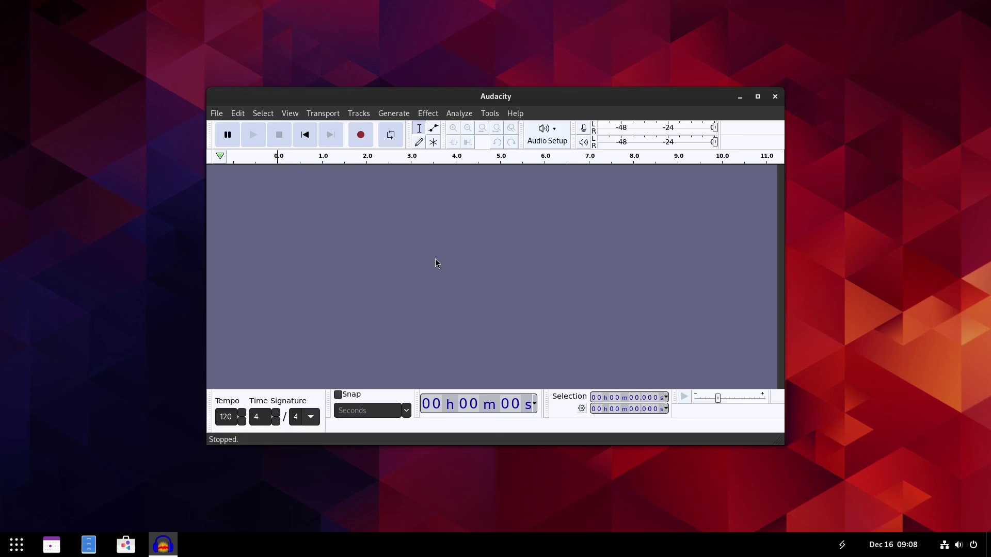
pyautogui.click(427, 115)
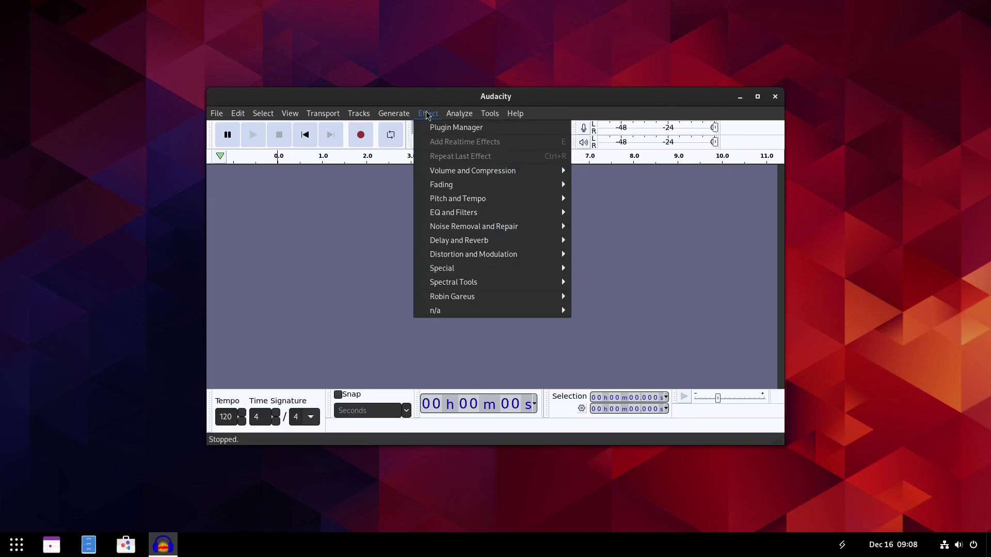
pyautogui.moveTo(508, 227)
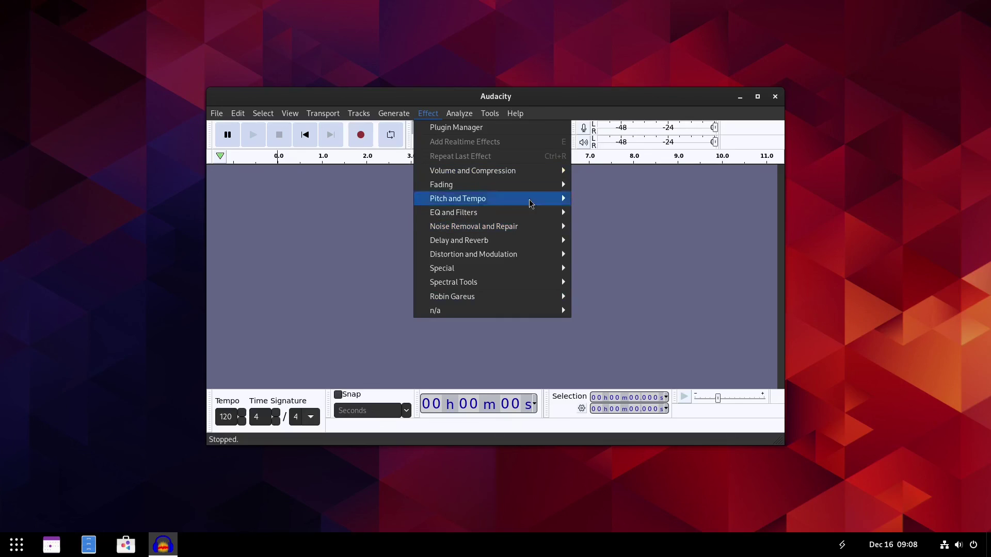
pyautogui.click(350, 270)
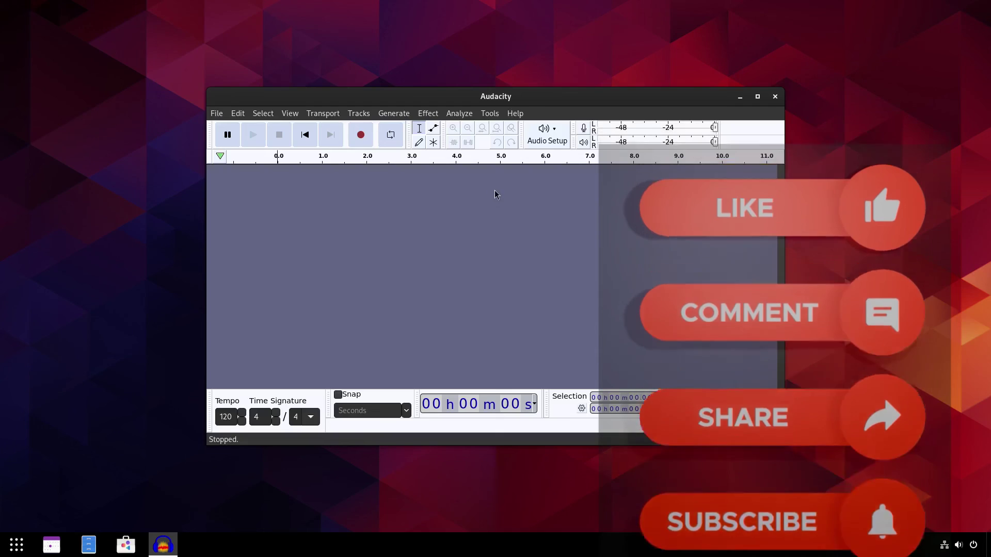
# Close the Audacity window using the X in its title bar
pyautogui.click(775, 97)
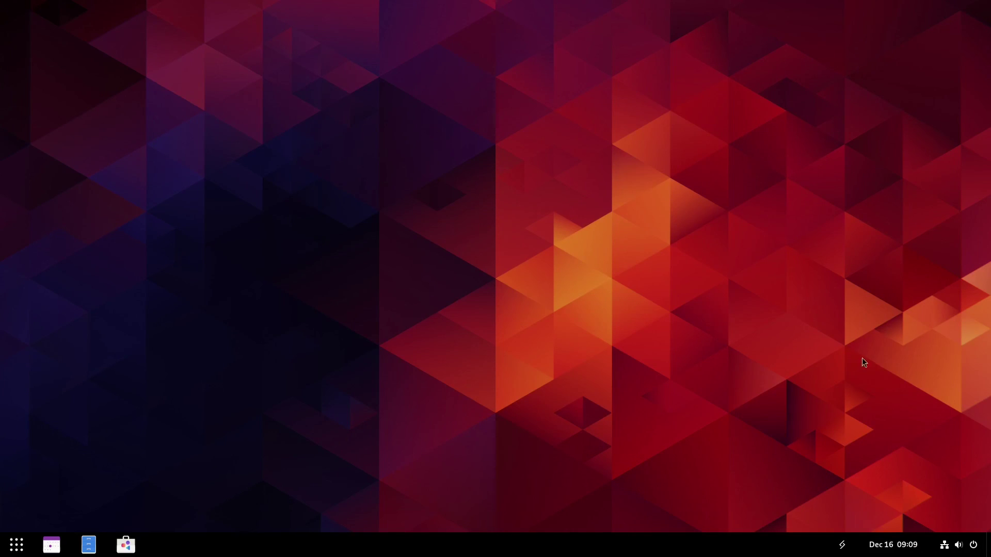